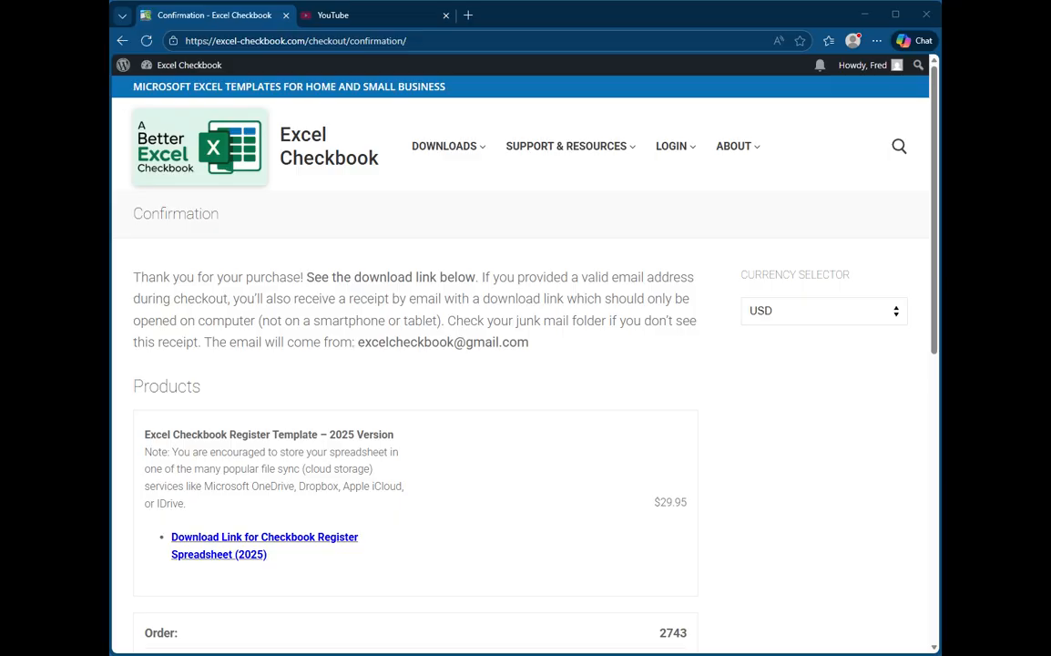
Download the 2025 checkbook register spreadsheet from the order confirmation page and open it from the Downloads folder.
left_click(291, 547)
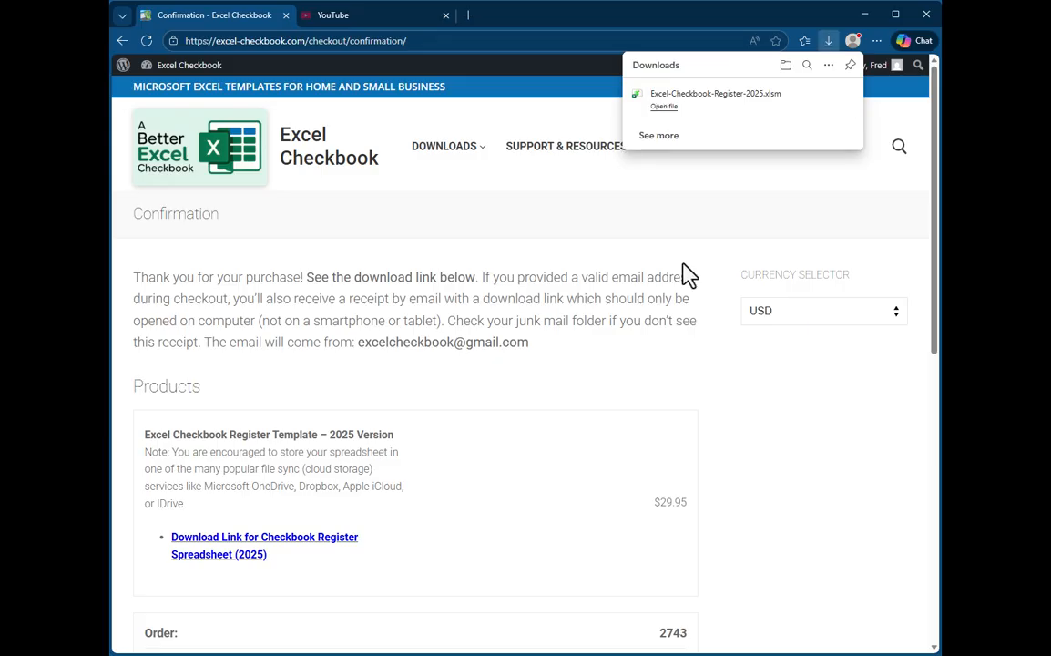
mouse_move(826, 109)
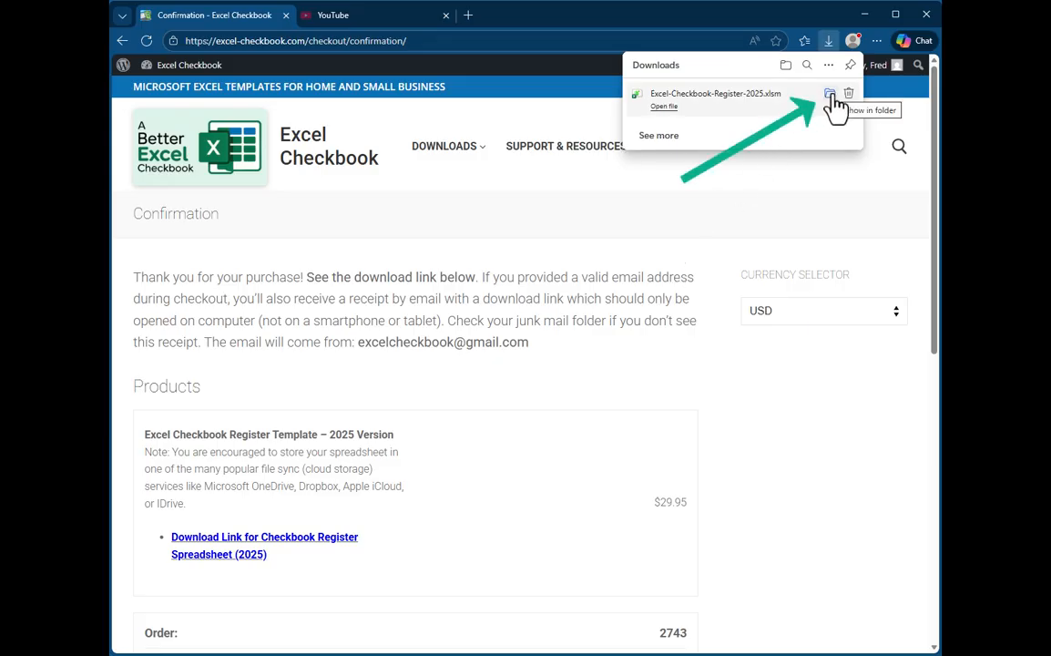
left_click(831, 96)
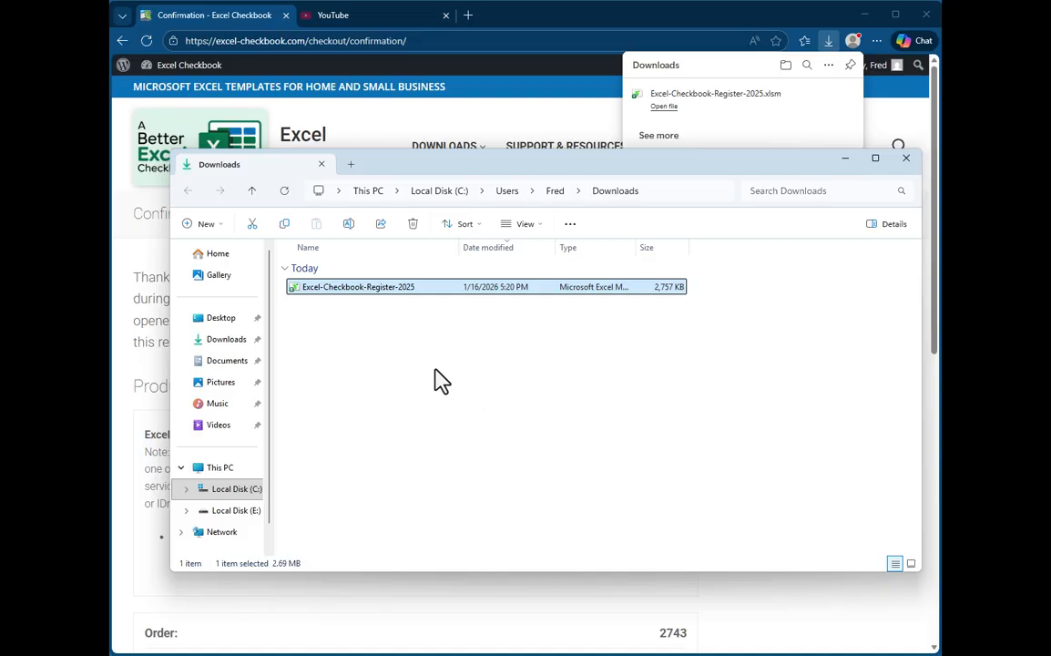
double_click(362, 289)
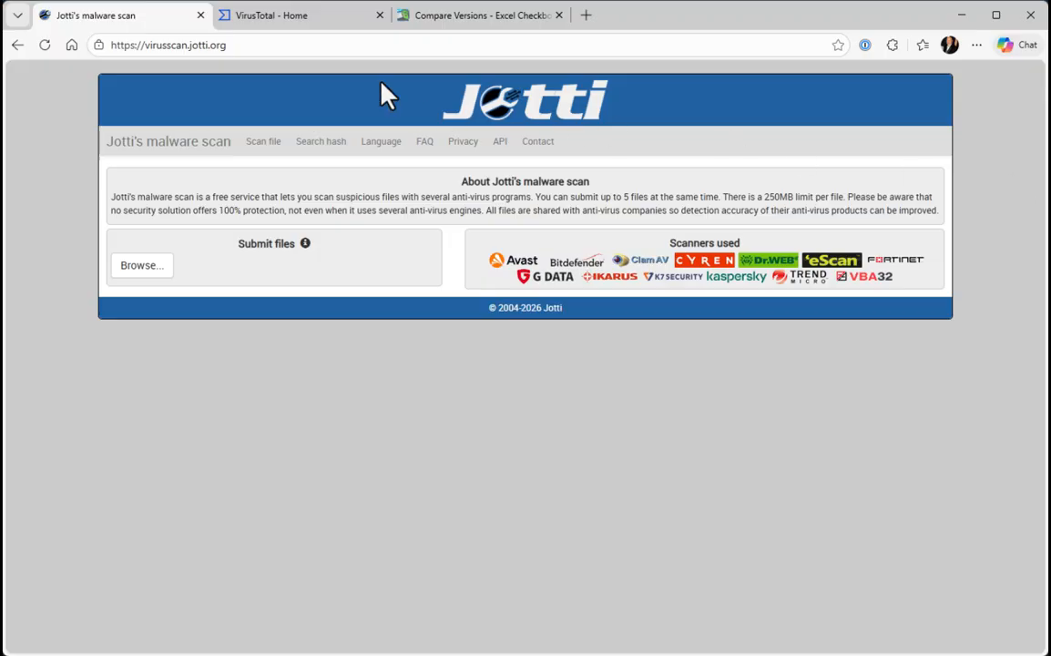
Look at the VirusTotal and Jotti's malware scan sites for checking downloaded files.
left_click(302, 19)
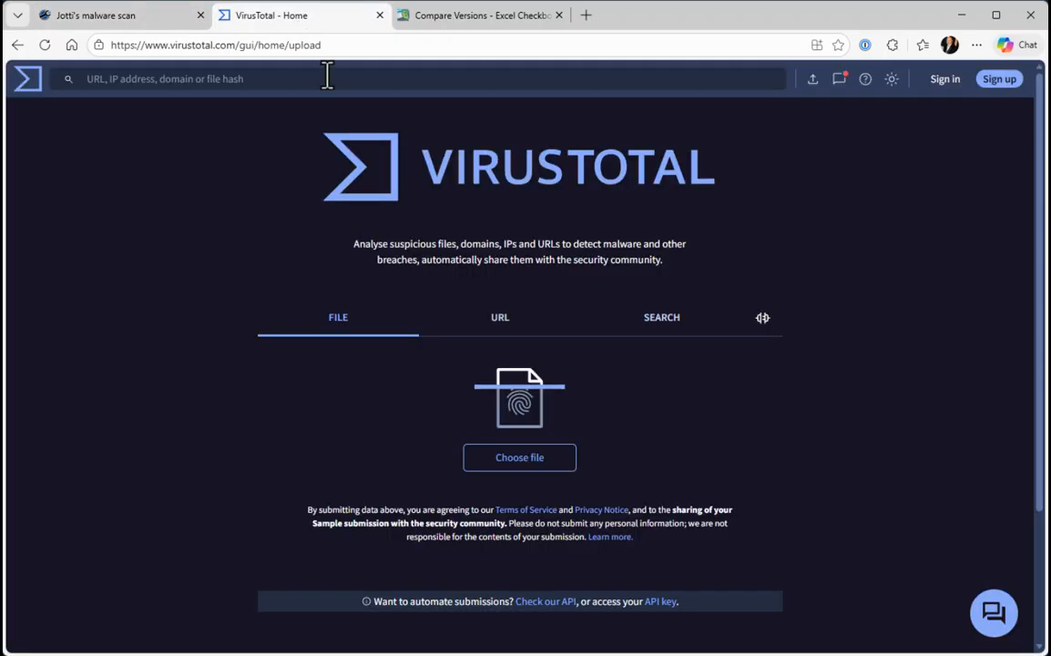
left_click(128, 26)
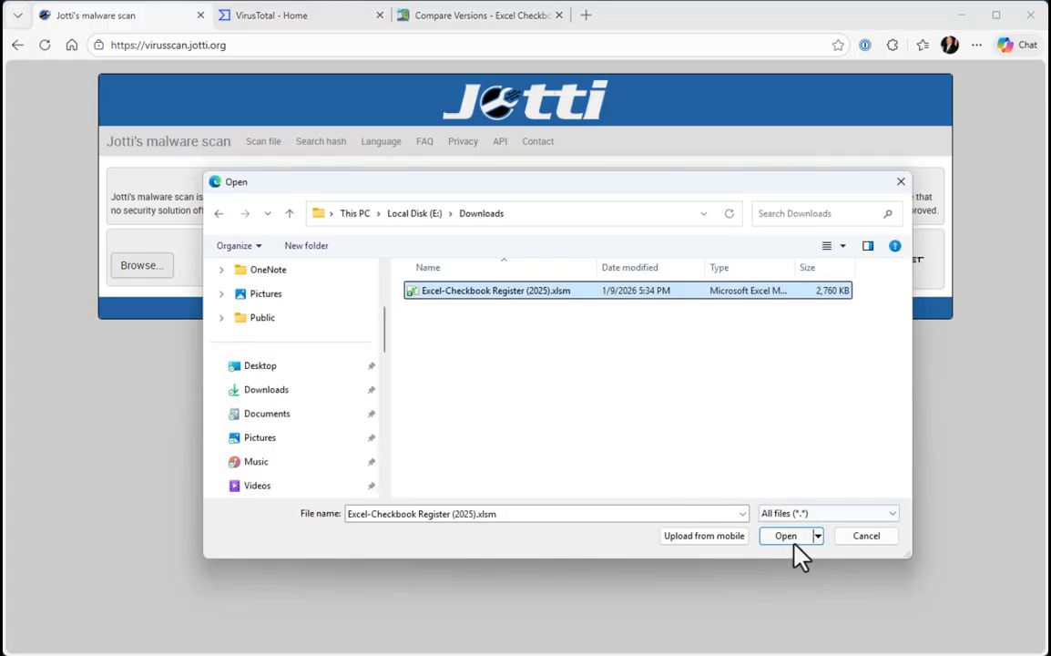
left_click(783, 530)
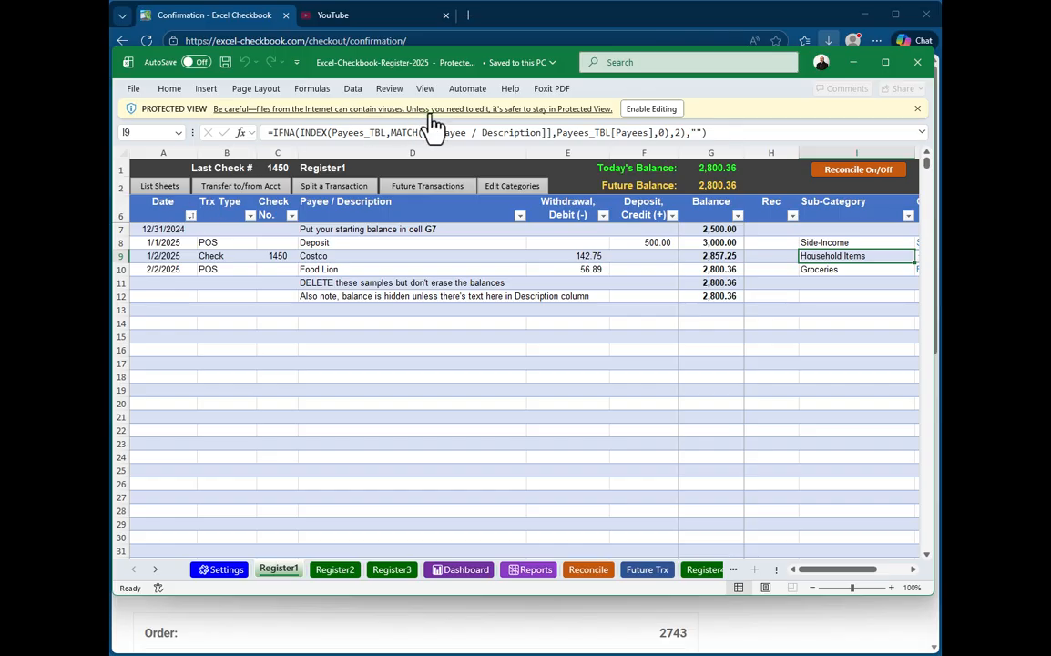
Enable editing in the protected Excel-Checkbook-Register-2025 workbook and close the workbook.
left_click(649, 111)
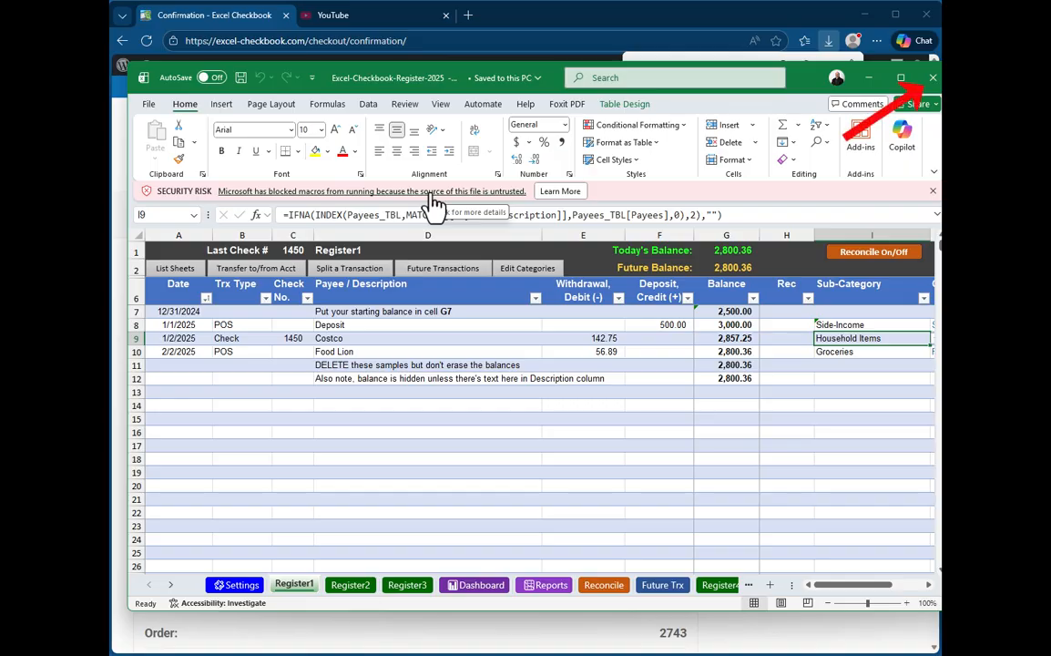
left_click(933, 80)
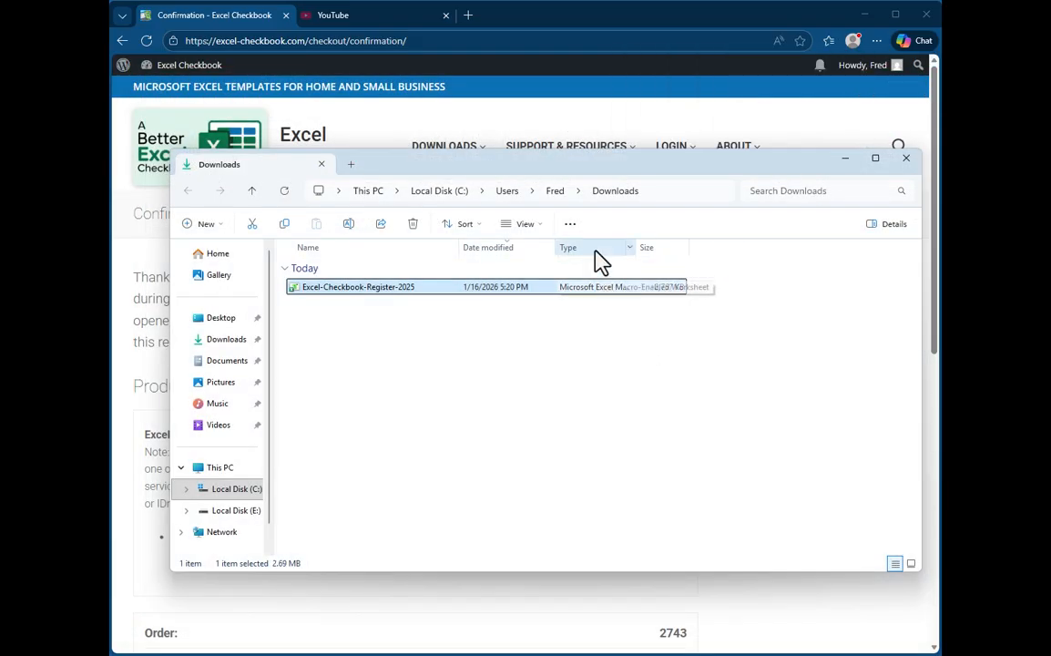
Unblock the downloaded Excel-Checkbook-Register-2025 file in its file properties and apply the change.
right_click(372, 289)
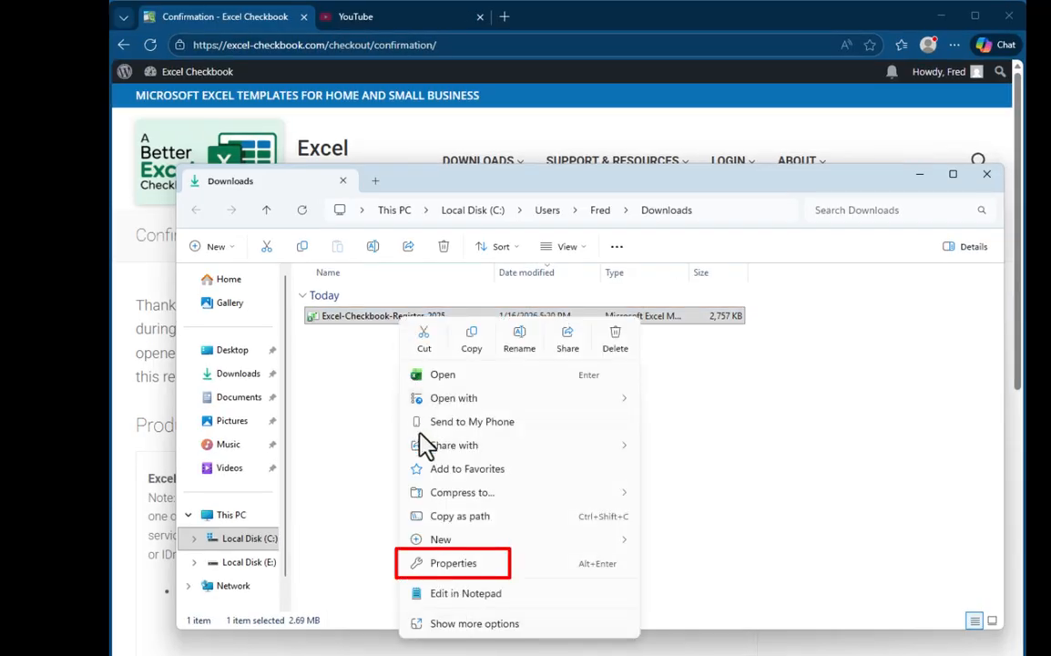
left_click(474, 566)
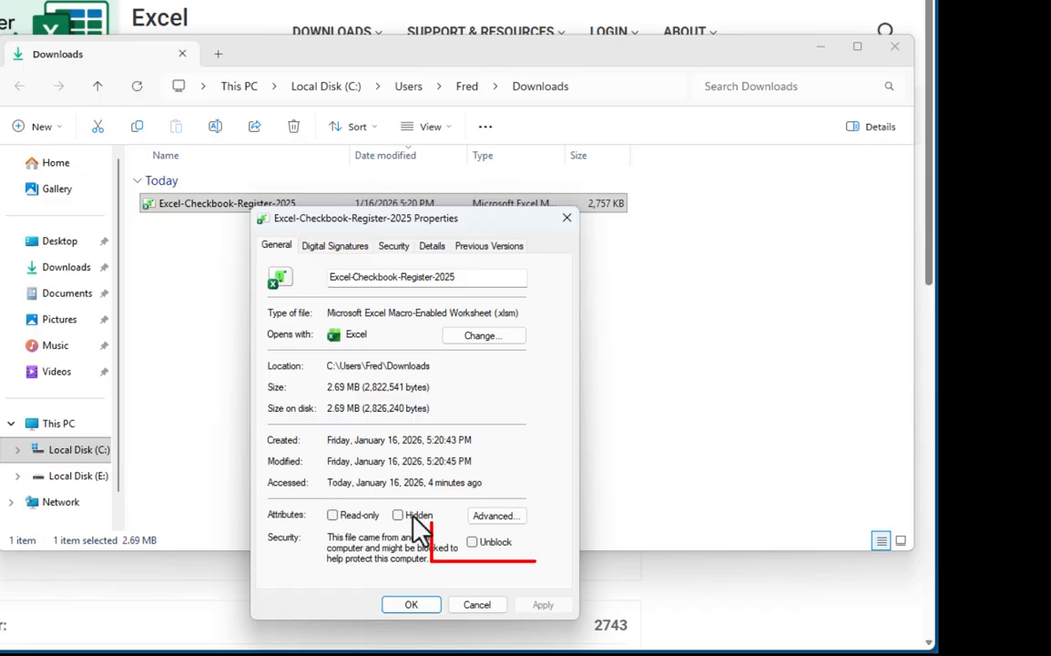
left_click(471, 542)
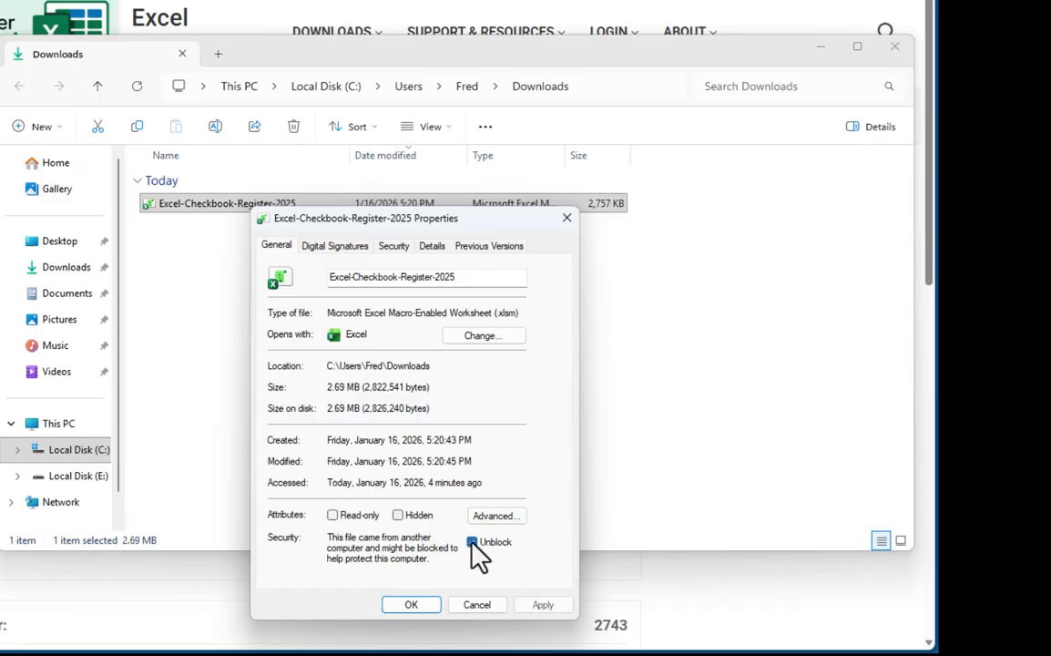
left_click(472, 542)
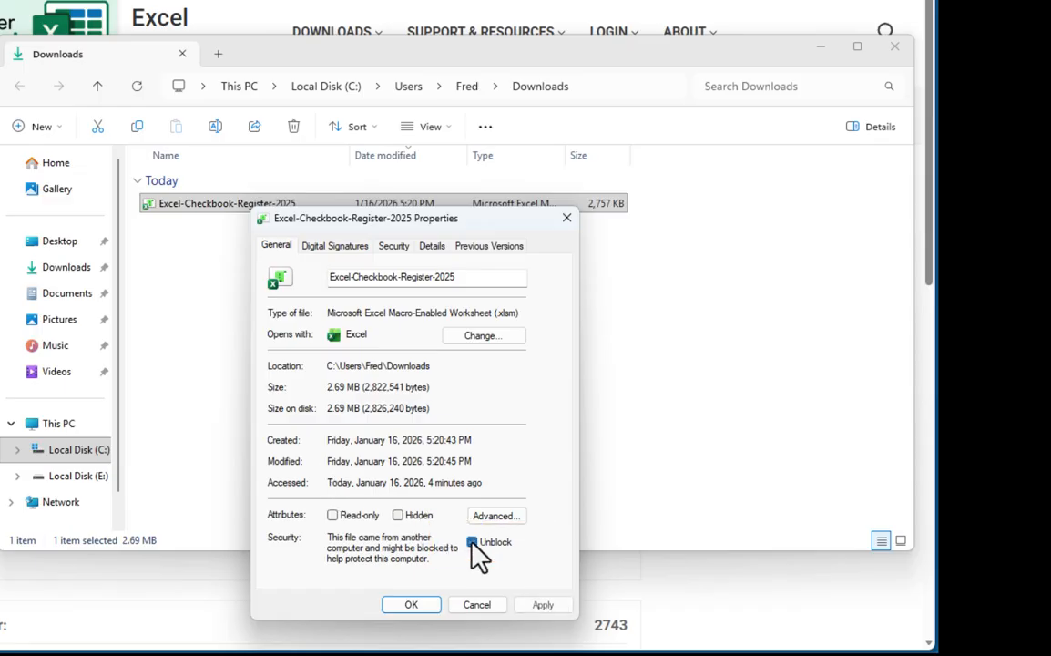
left_click(412, 604)
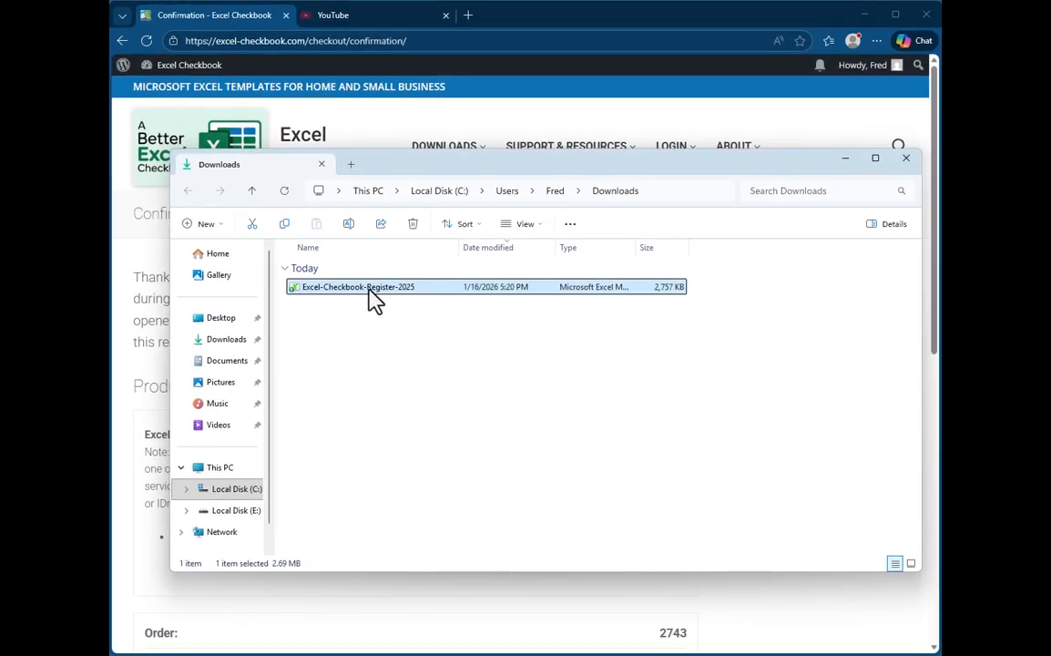
Reopen the unblocked Excel-Checkbook-Register-2025 workbook from the Downloads folder.
double_click(383, 291)
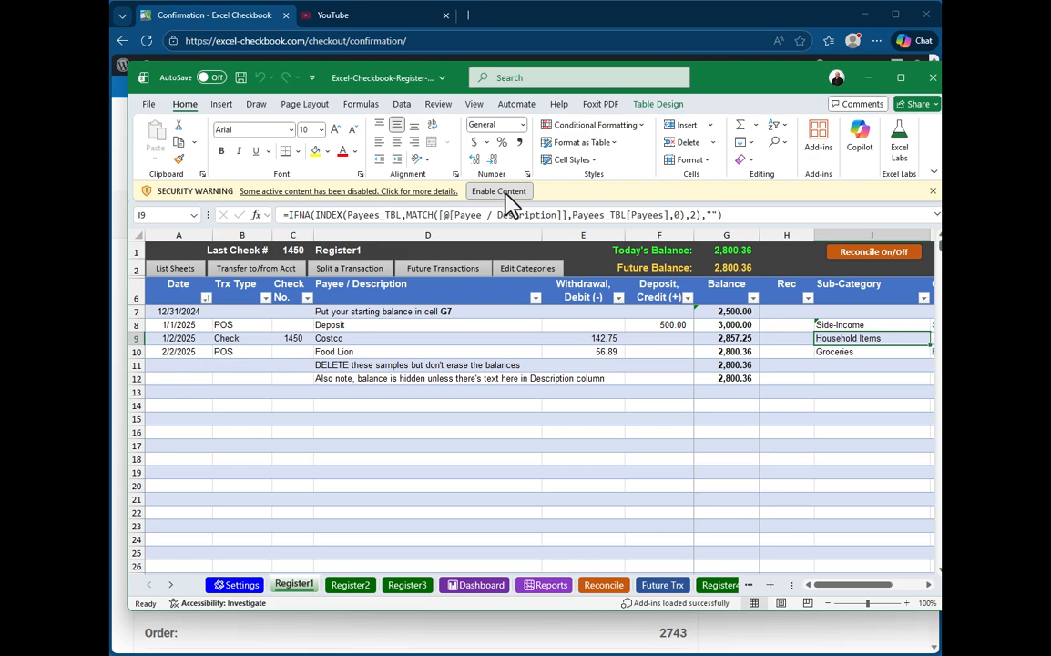
left_click(506, 195)
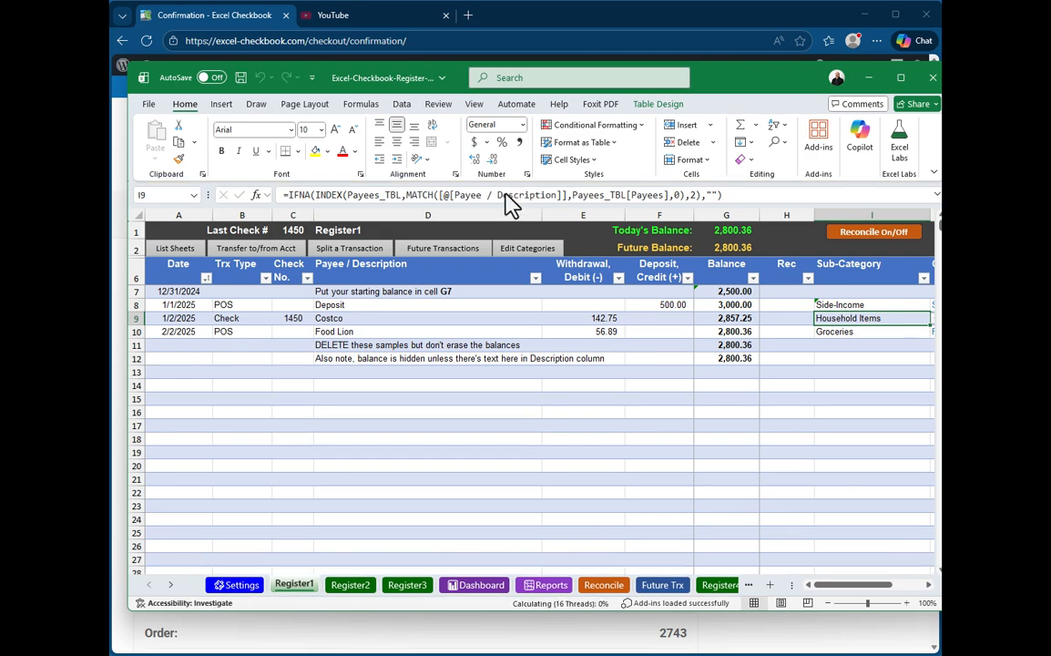
left_click(438, 333)
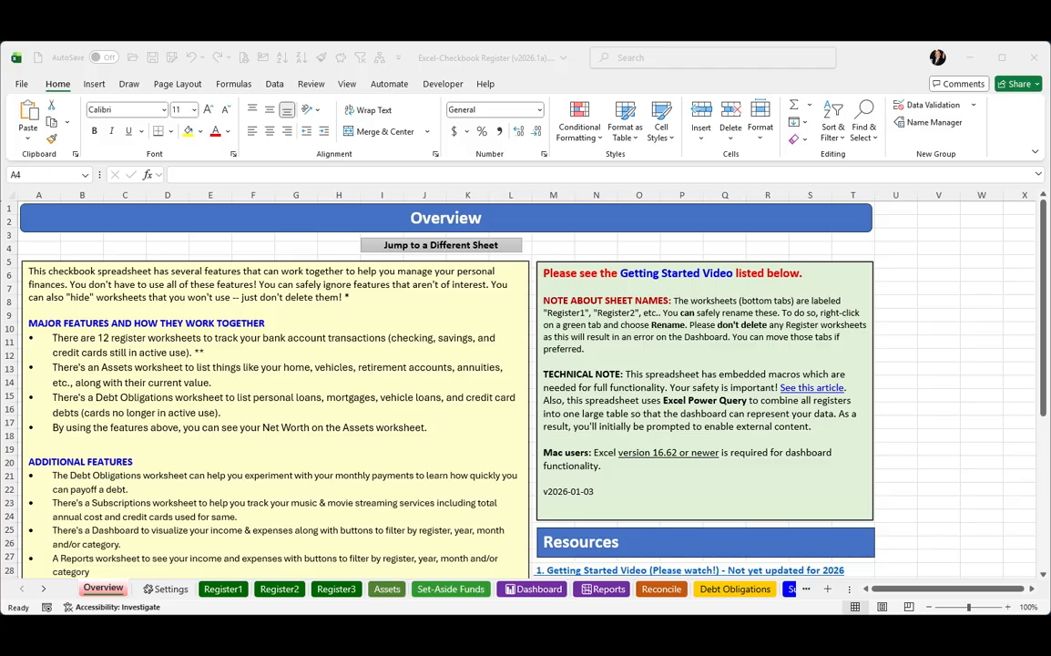
Look through the Overview sheet's resources and its sheet options, and switch to the Register1 sheet.
scroll(888, 473, "down", 3)
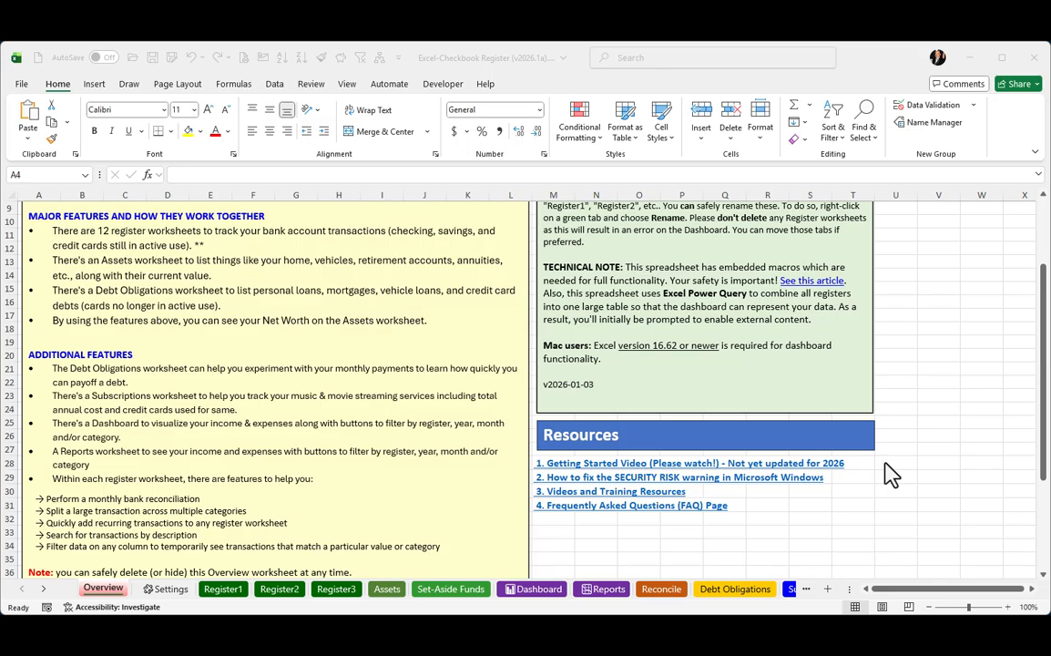
right_click(106, 590)
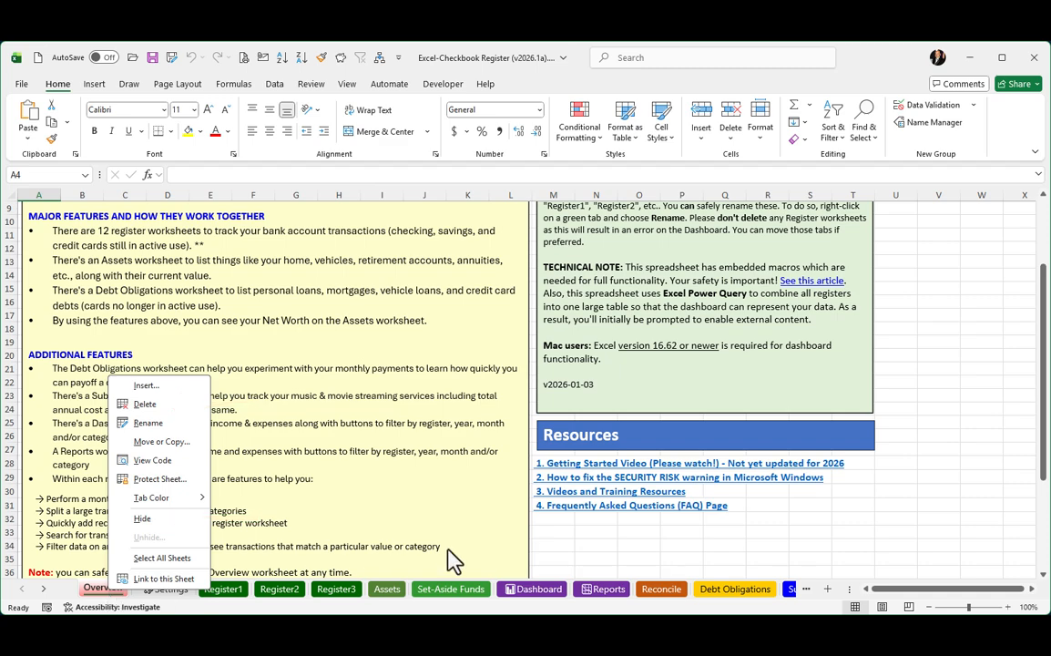
left_click(592, 531)
left_click(224, 591)
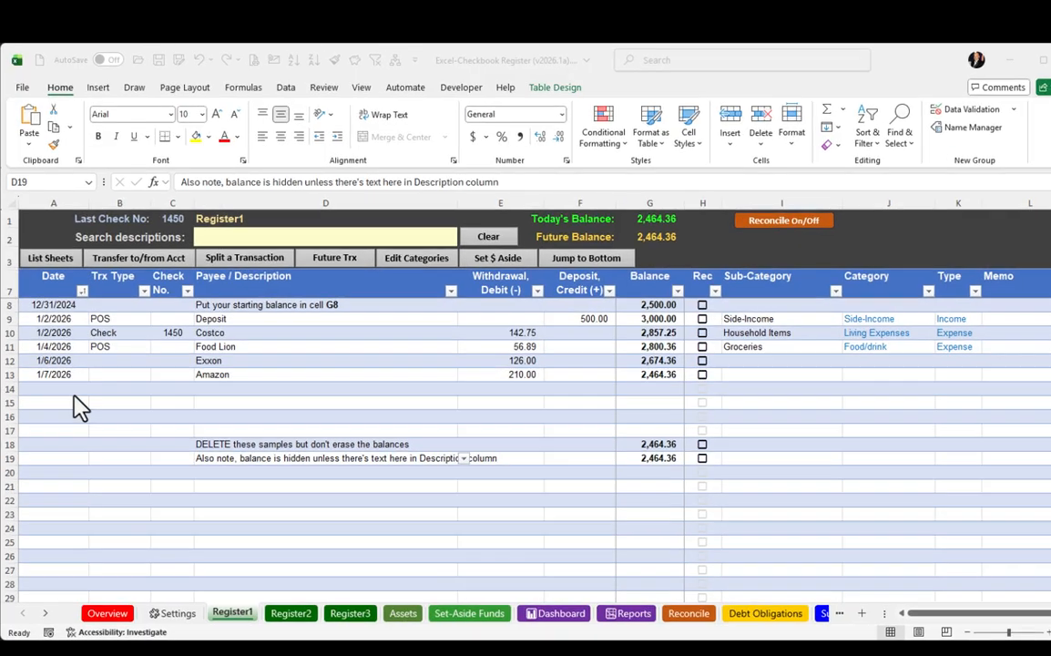
Choose 1/8/2026 from the date list for the first empty register row, cell A14.
left_click(74, 388)
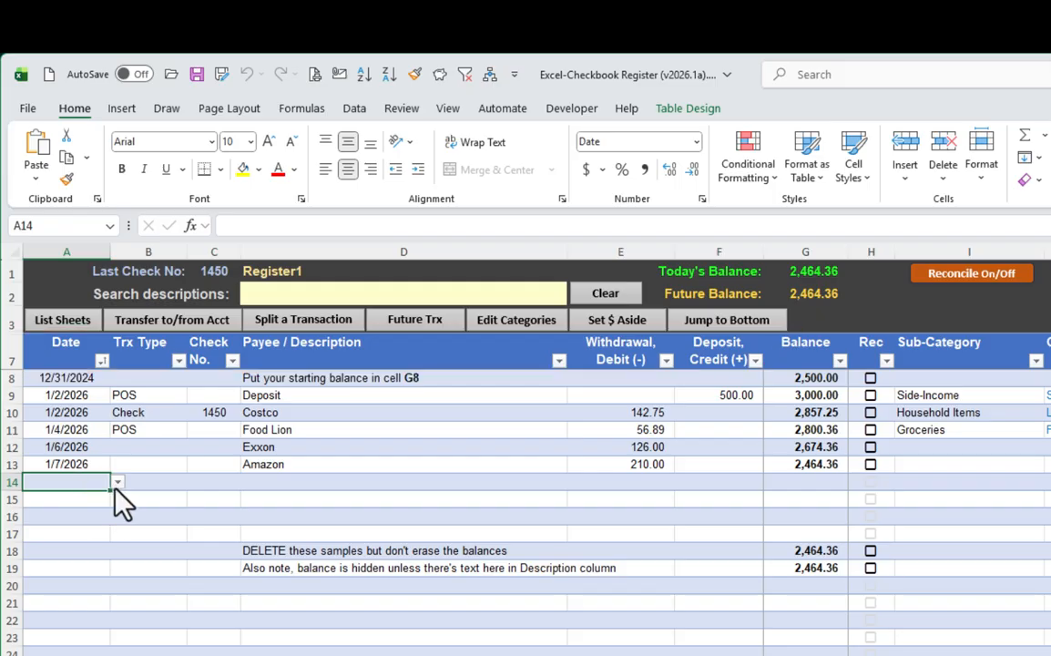
left_click(117, 482)
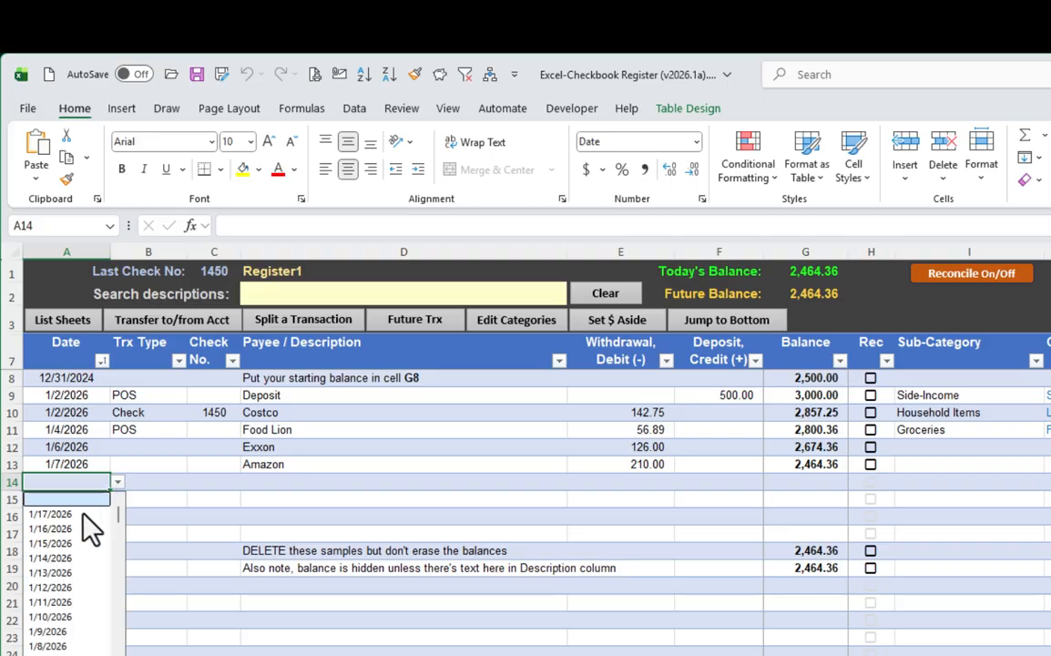
scroll(61, 598, "down", 8)
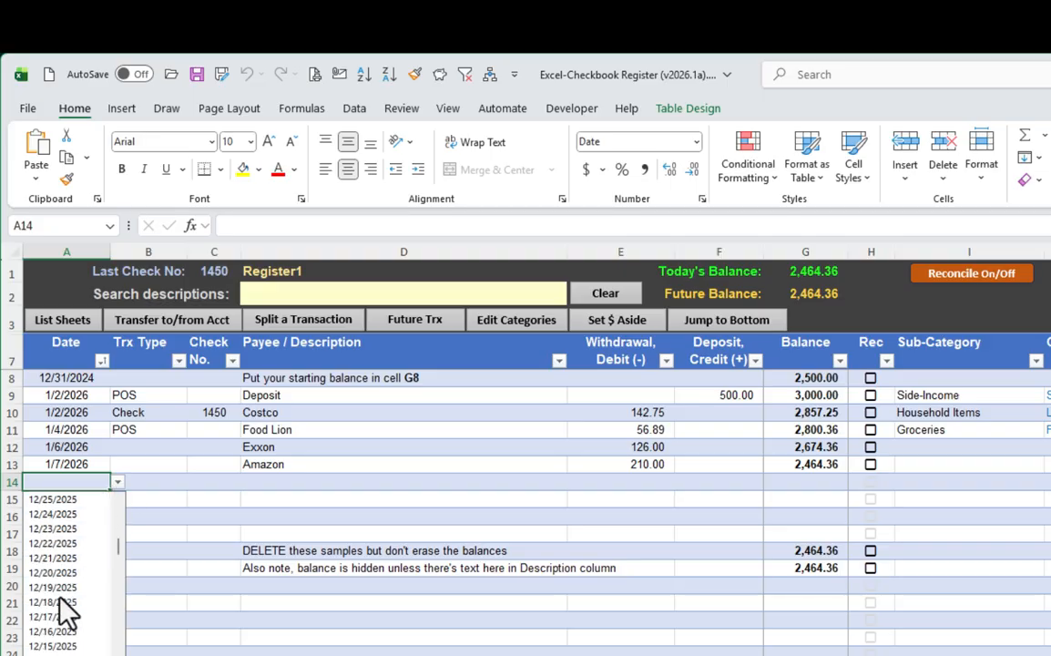
scroll(60, 599, "up", 5)
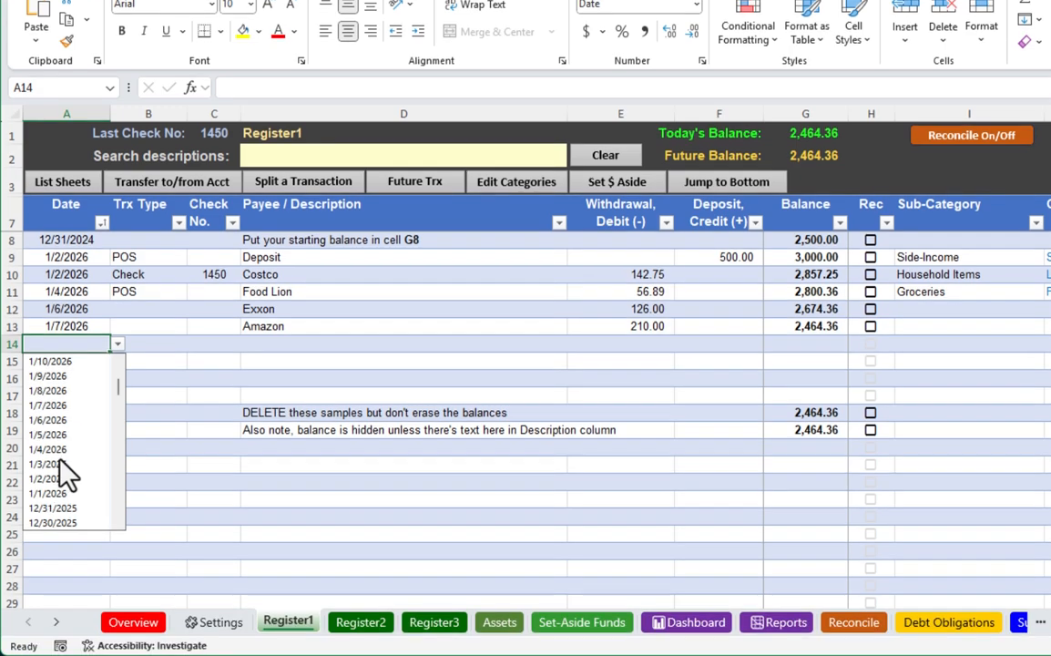
scroll(63, 469, "up", 2)
left_click(54, 508)
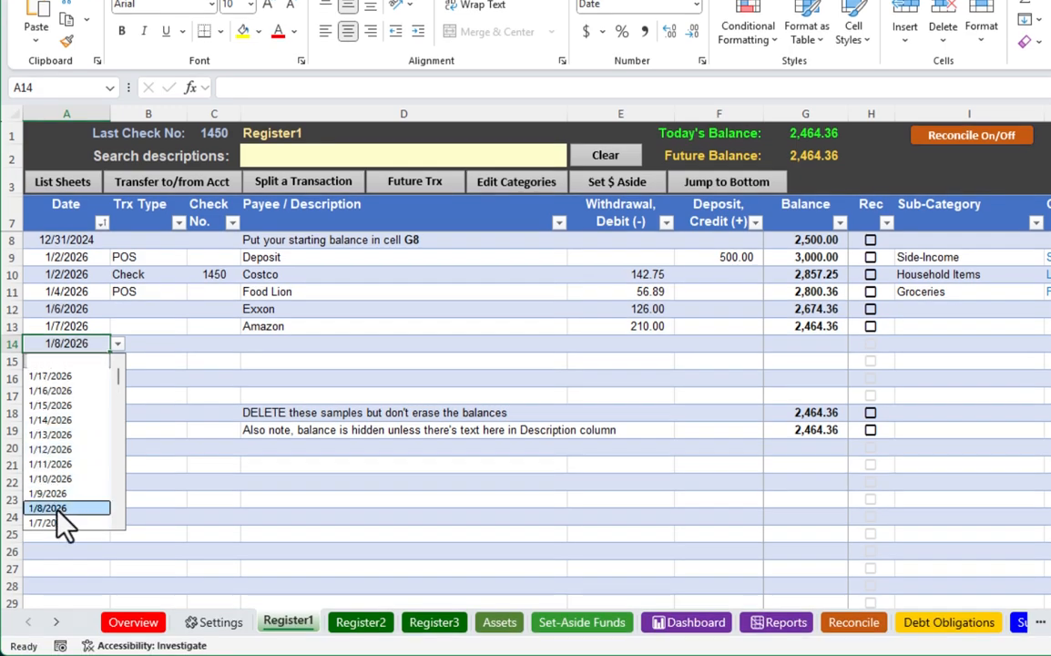
Enter the payee Kroger and a withdrawal of 143.66 in row 14 of Register1.
left_click(167, 347)
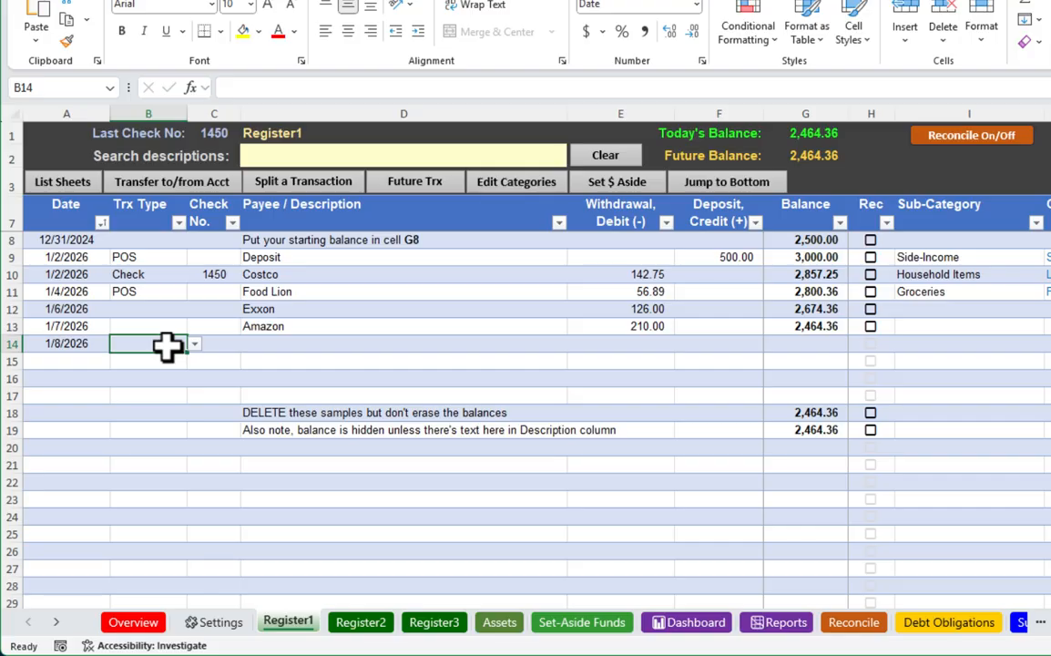
left_click(282, 343)
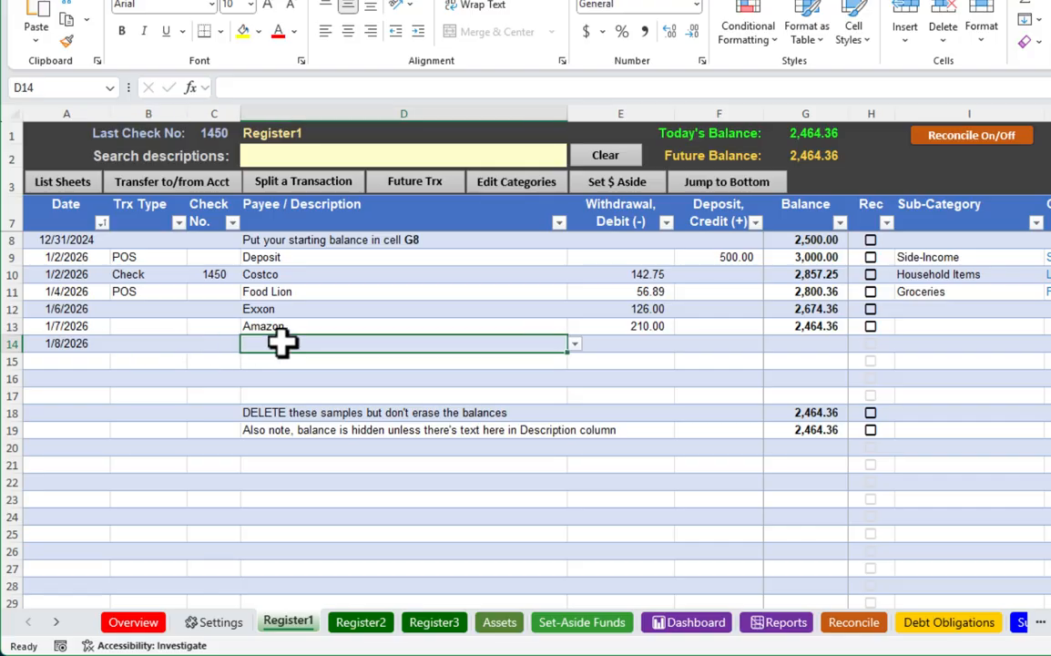
type("Kroger")
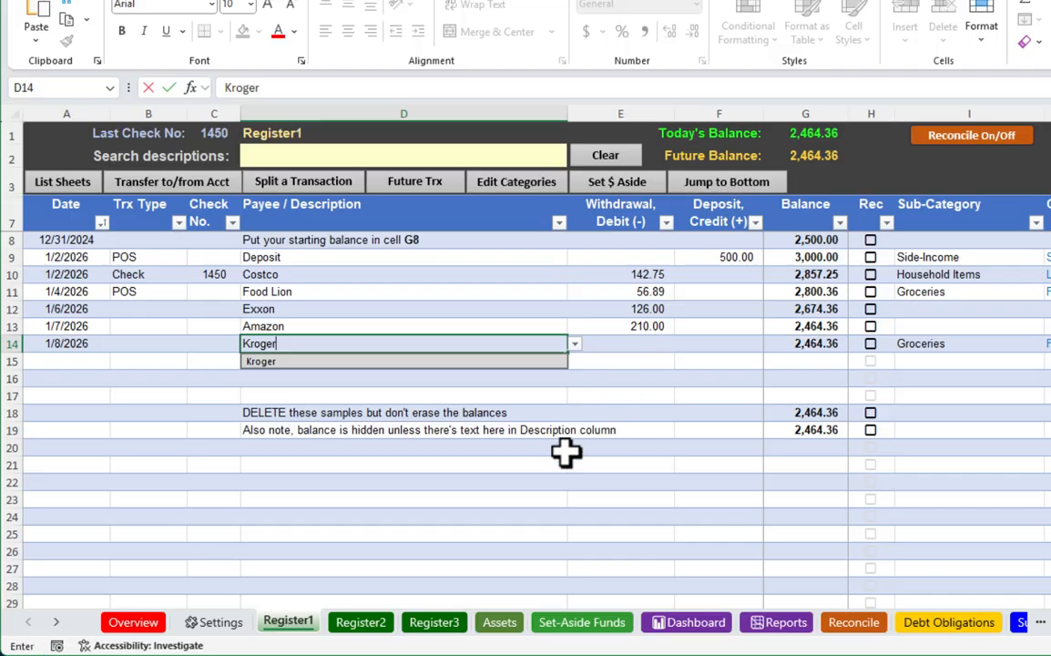
key("Tab")
type("143.66")
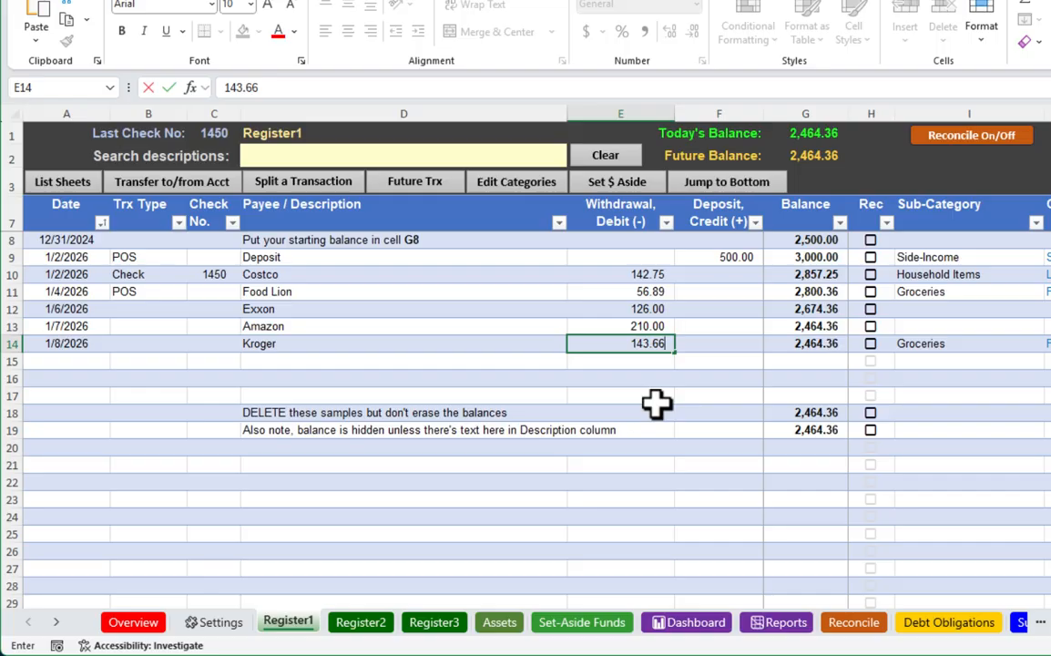
left_click(490, 363)
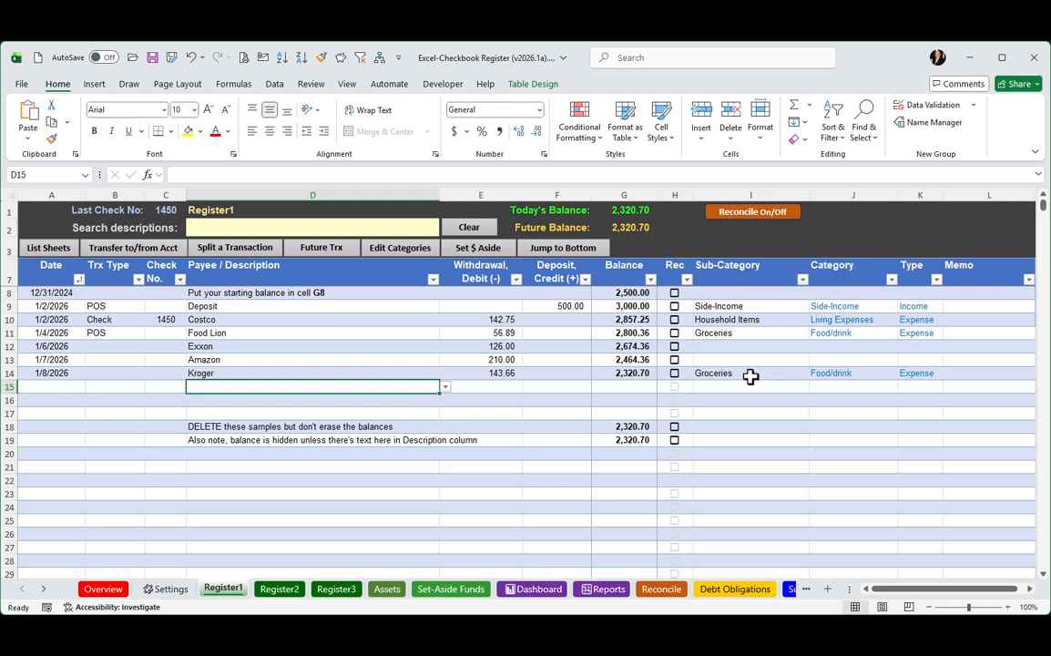
Enter the date 1/9 in cell A15 to start another register transaction.
key("Left")
key("Left")
key("Left")
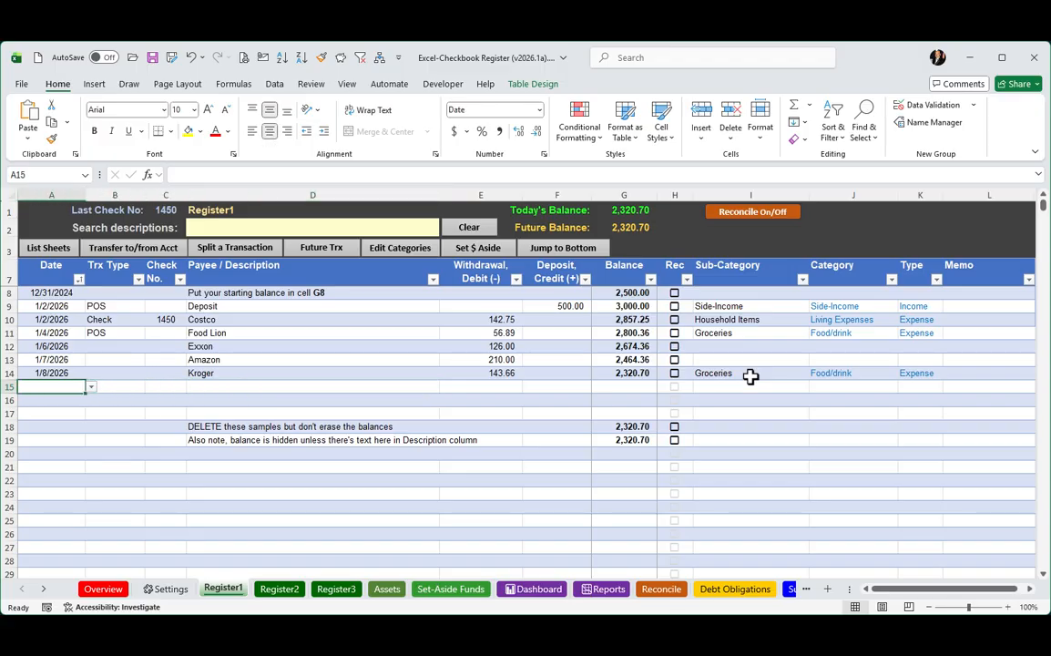
type("1/9")
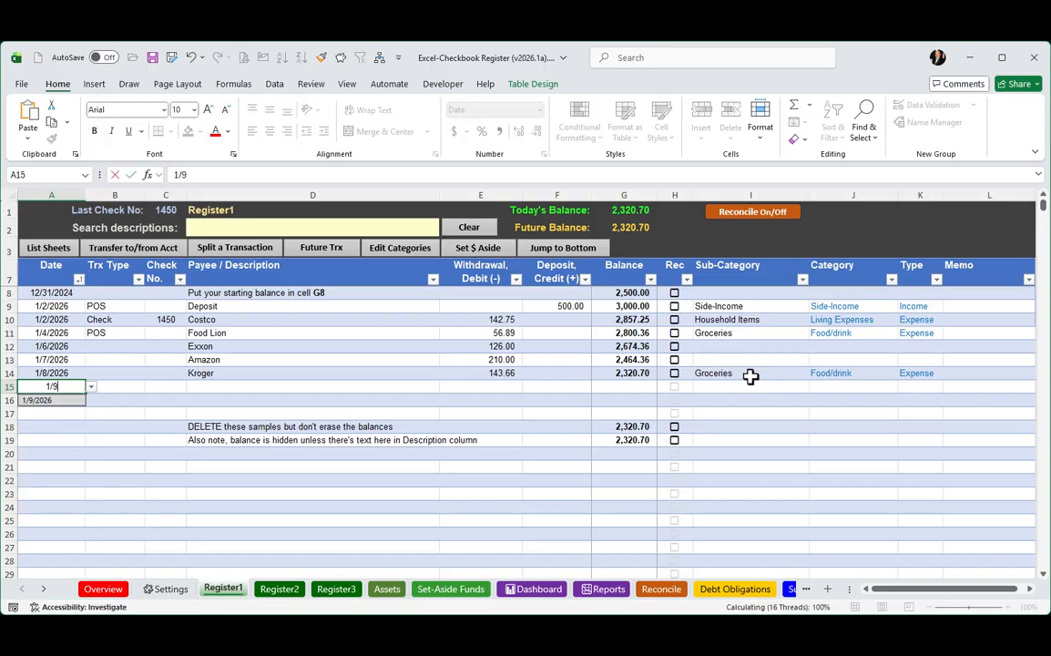
key("Tab")
key("Tab")
key("Tab")
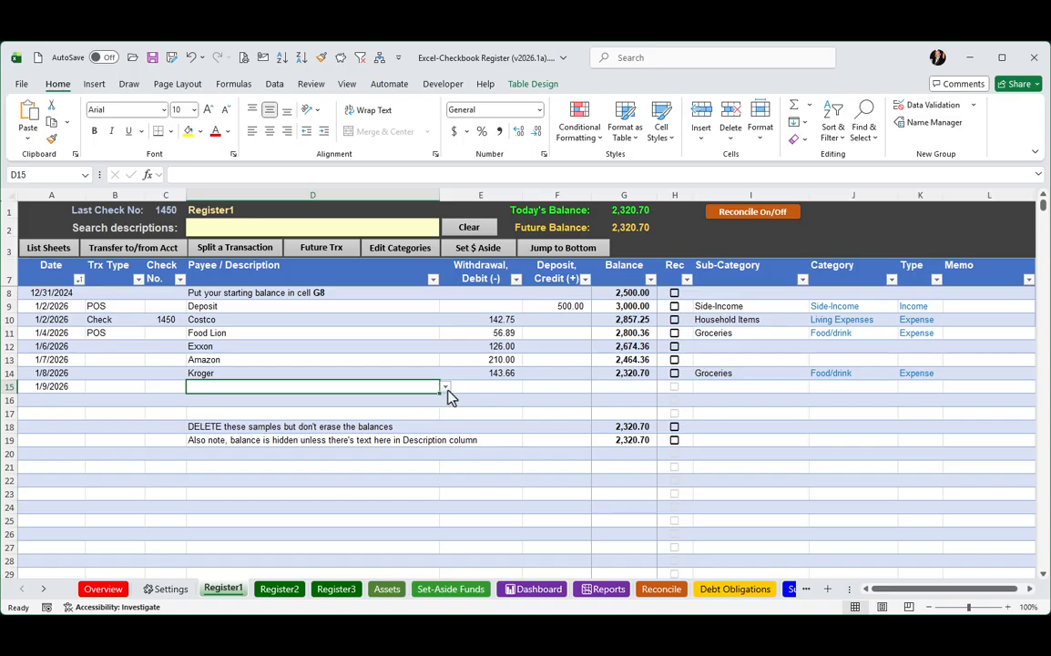
Choose Lowes as the payee in row 15 of Register1 and enter a withdrawal of 76.89.
left_click(447, 388)
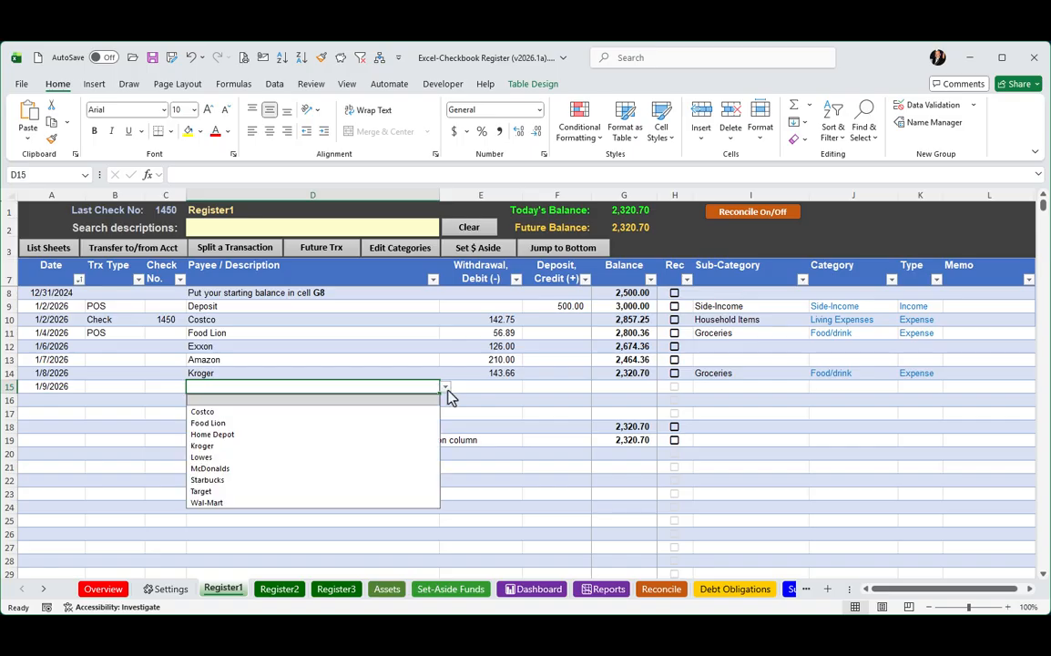
left_click(446, 388)
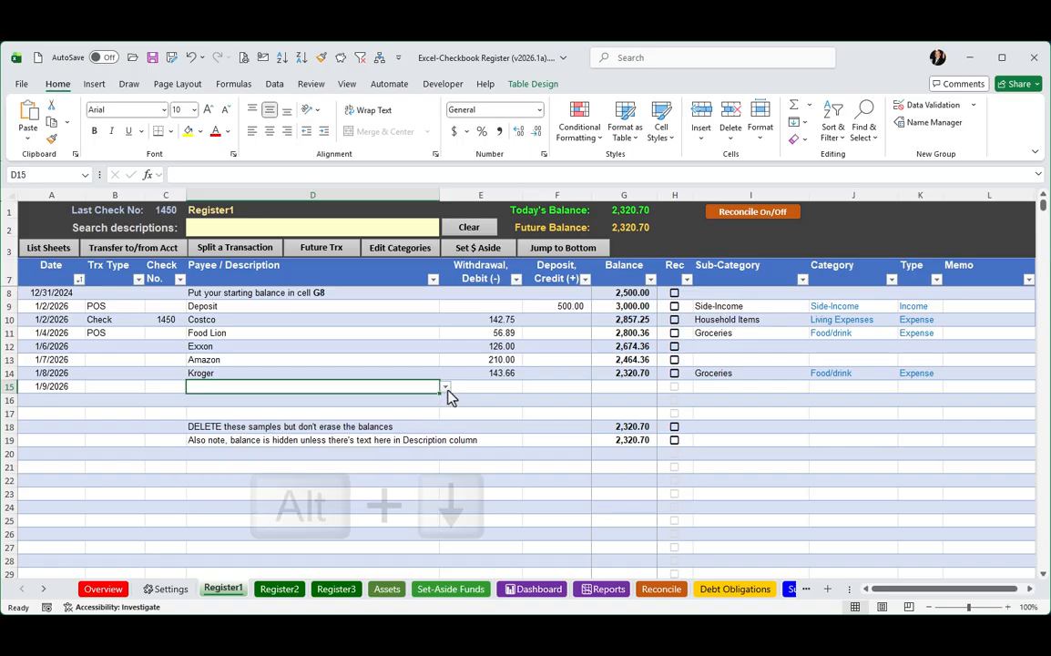
key("alt+Down")
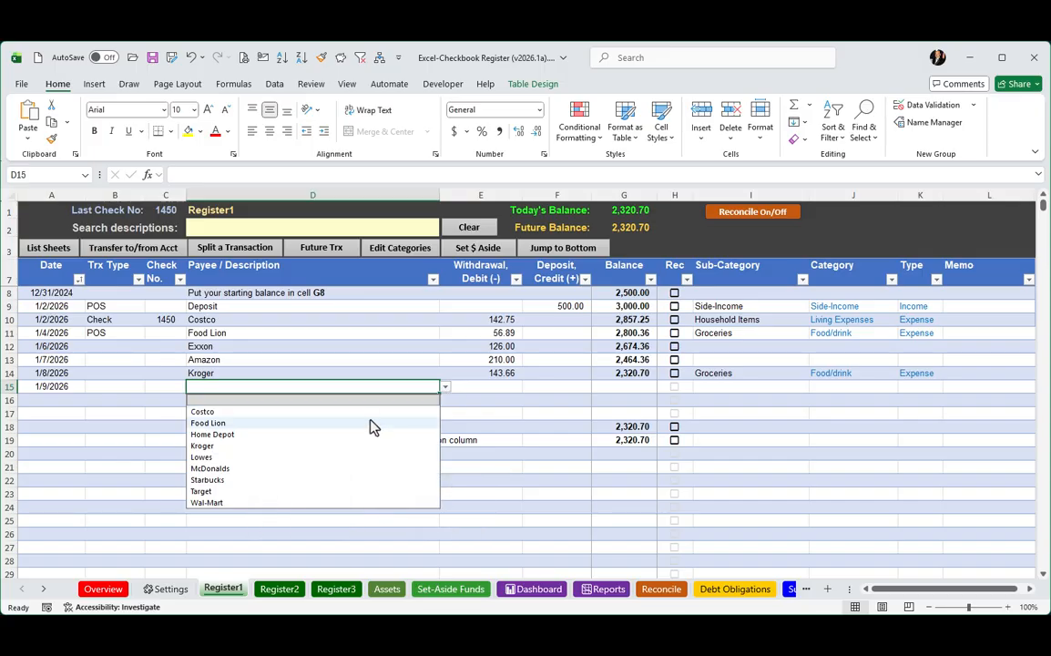
left_click(212, 458)
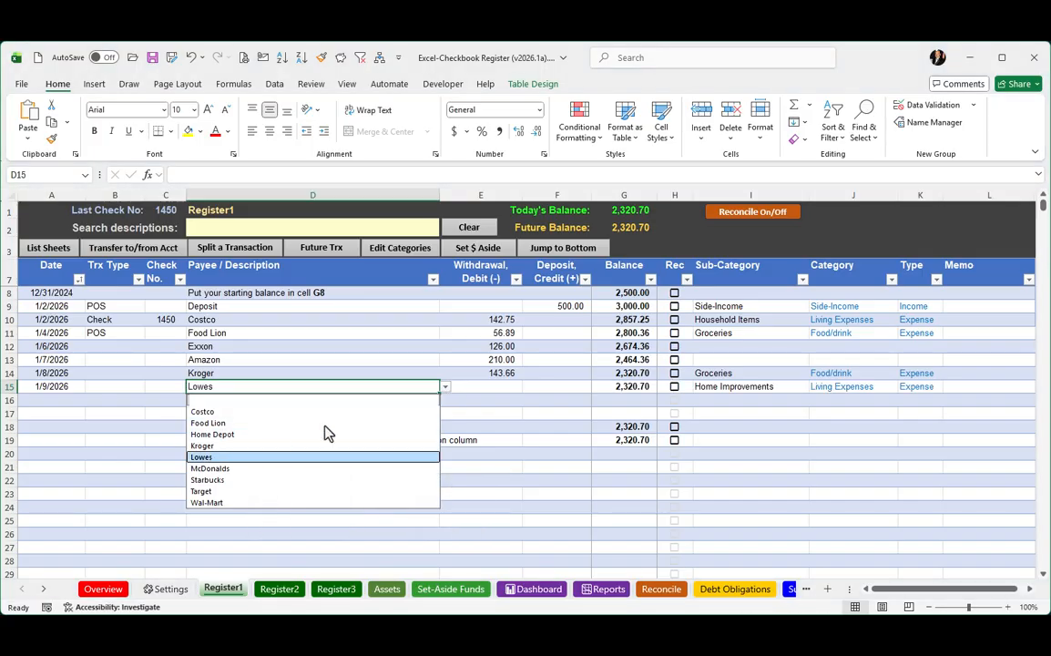
left_click(492, 385)
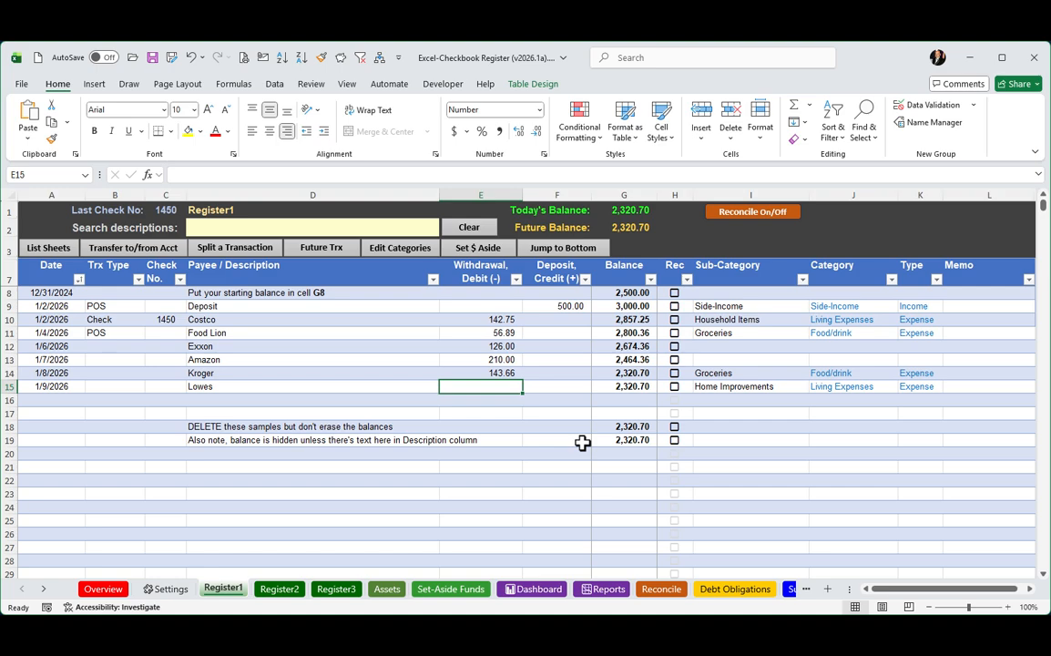
type("76.89")
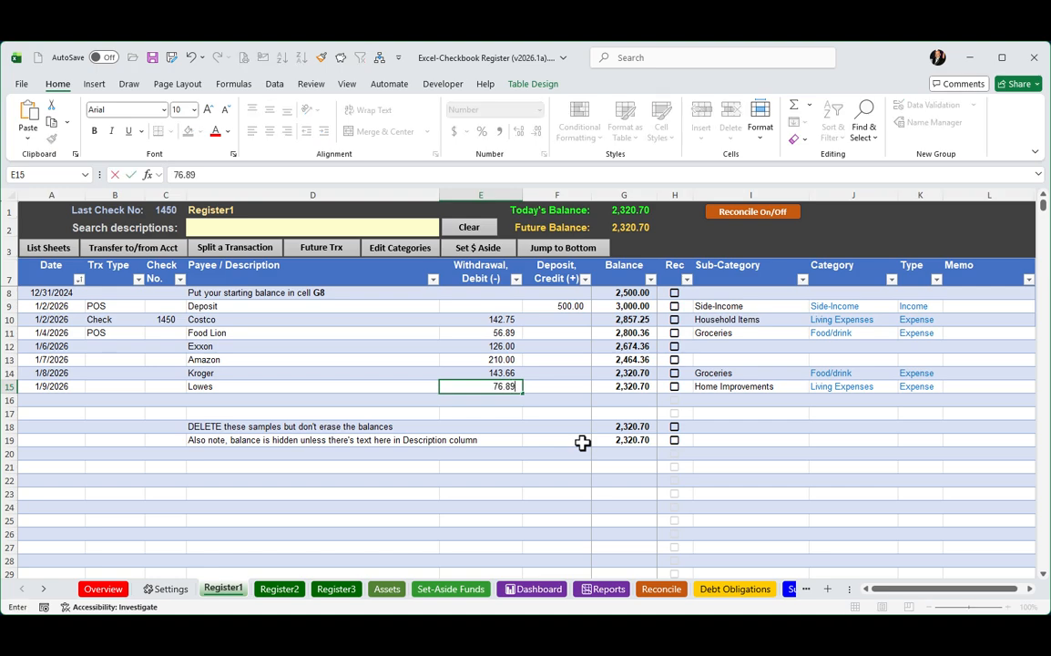
key("Tab")
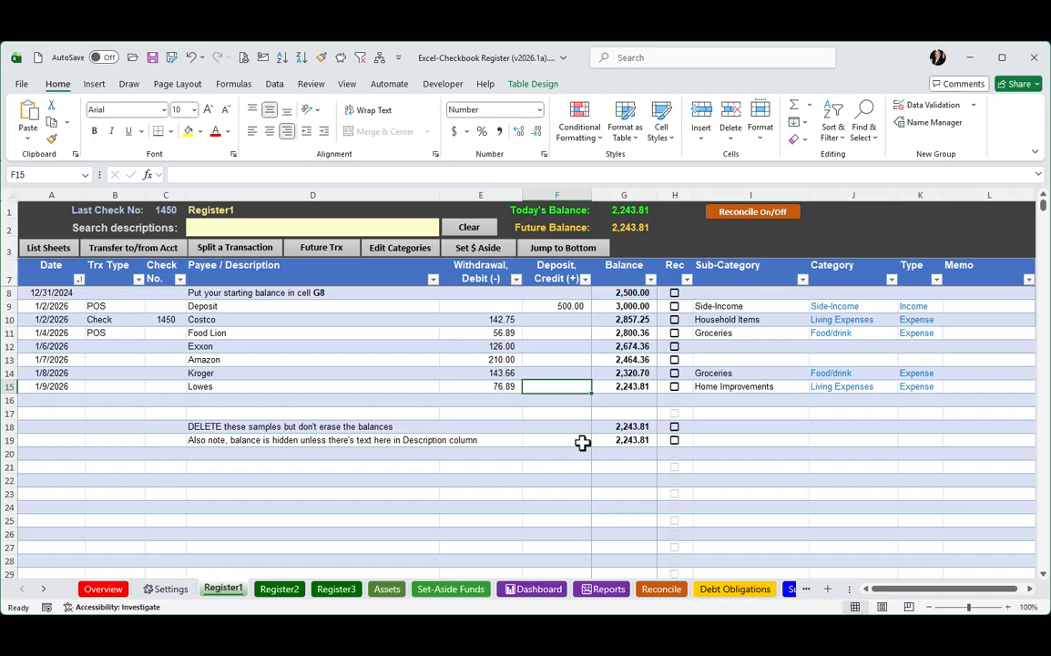
Look through the sub-category choices available for the Lowes transaction in cell I15.
key("Tab")
key("Tab")
key("Tab")
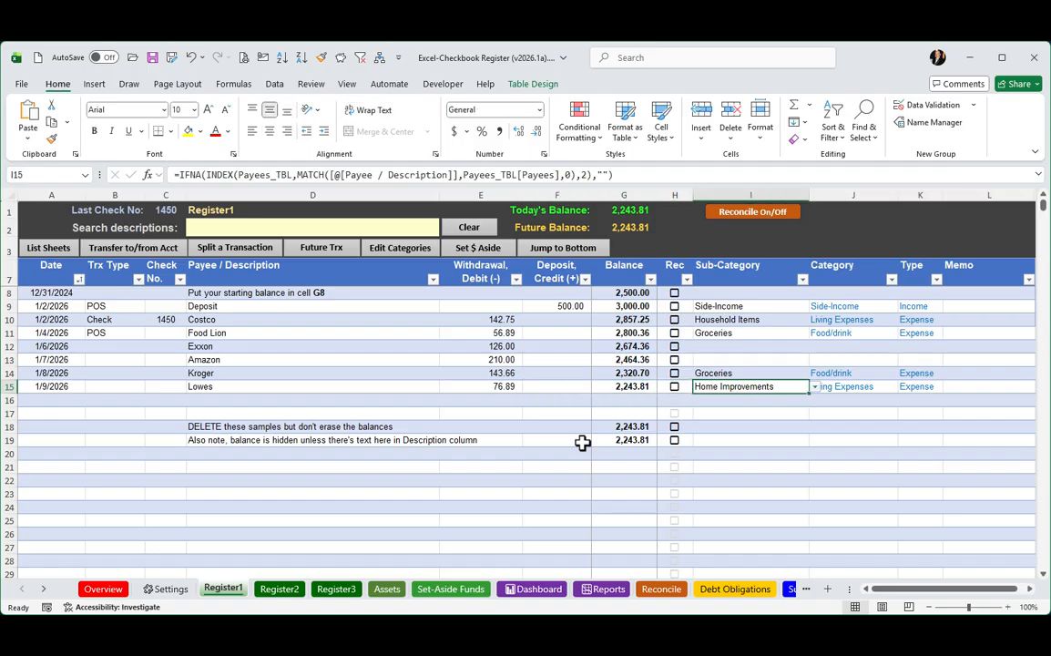
left_click(815, 387)
left_click_drag(814, 457, 817, 418)
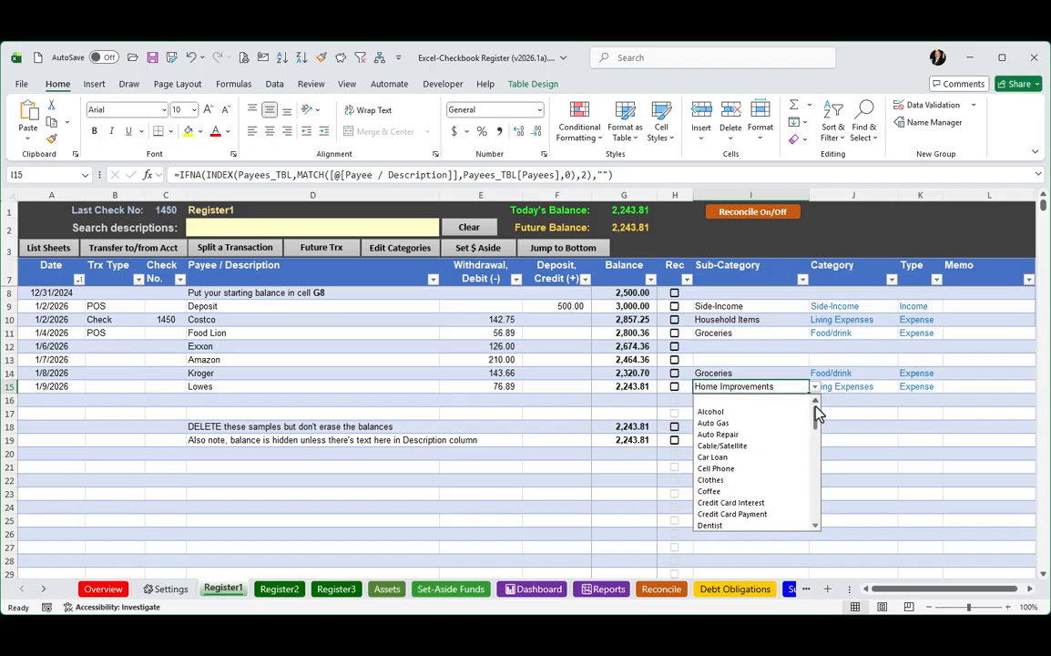
left_click(395, 401)
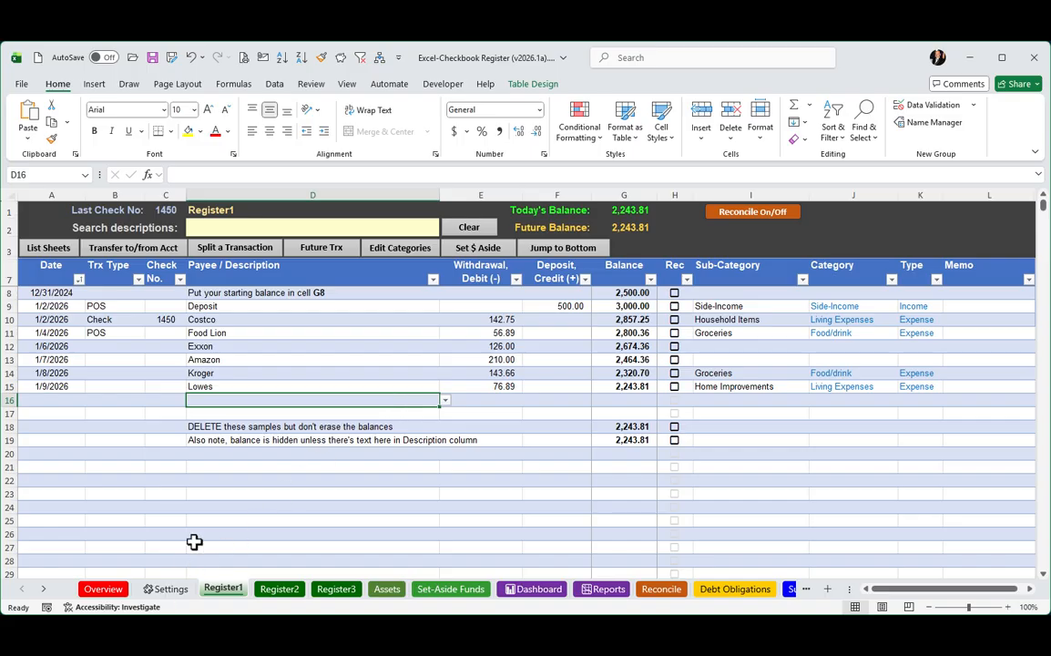
Go to the category settings and examine the frequently used payees, the categories list and the category instructions.
left_click(394, 259)
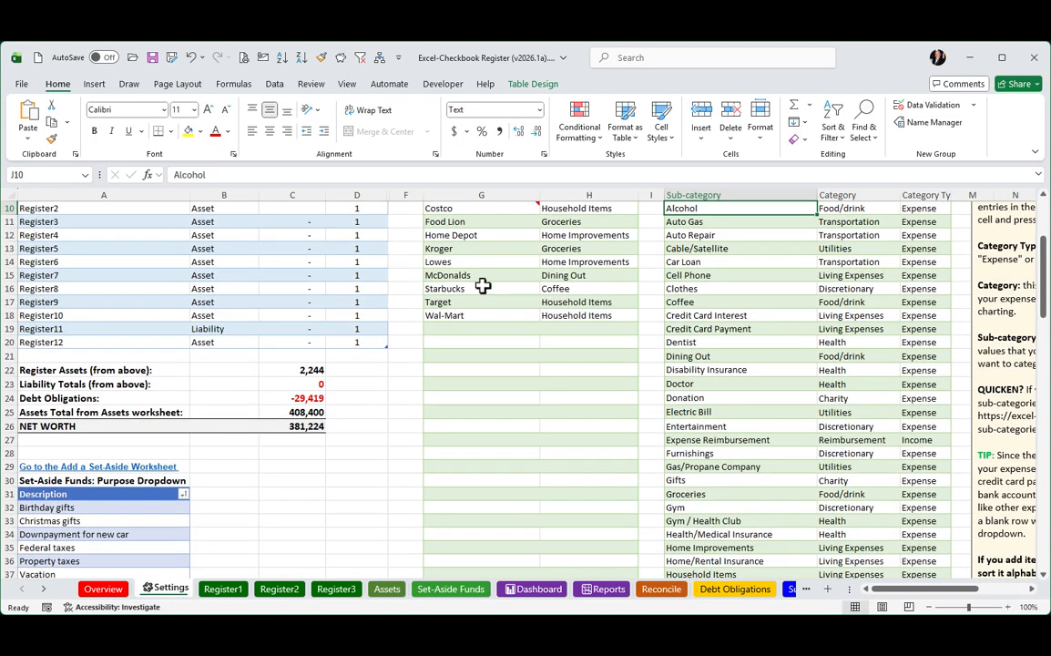
scroll(480, 286, "up", 3)
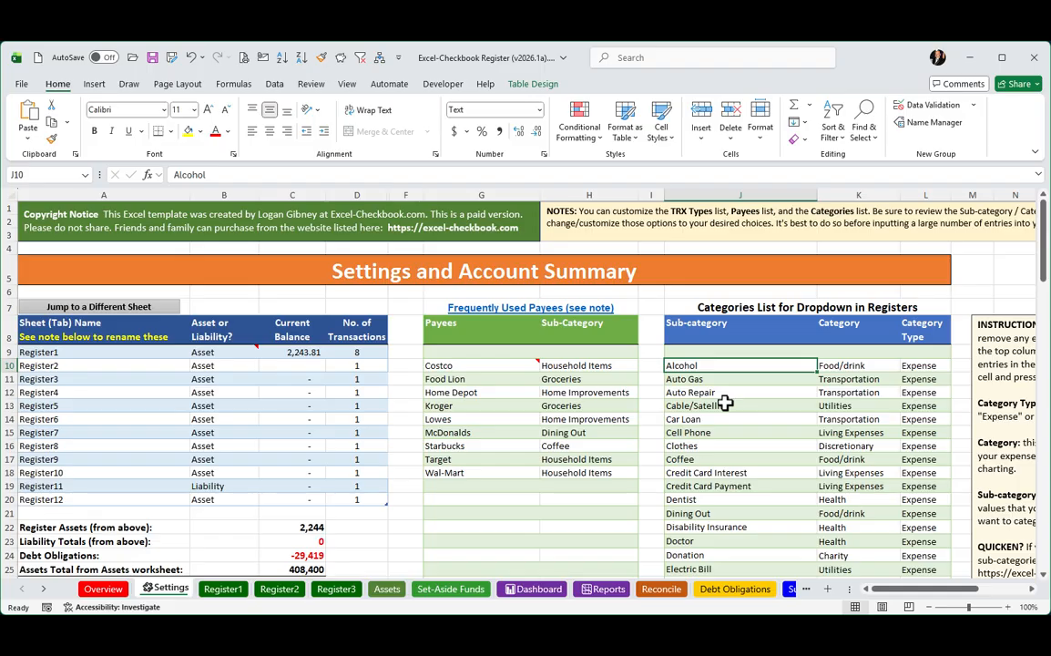
scroll(725, 403, "down", 6)
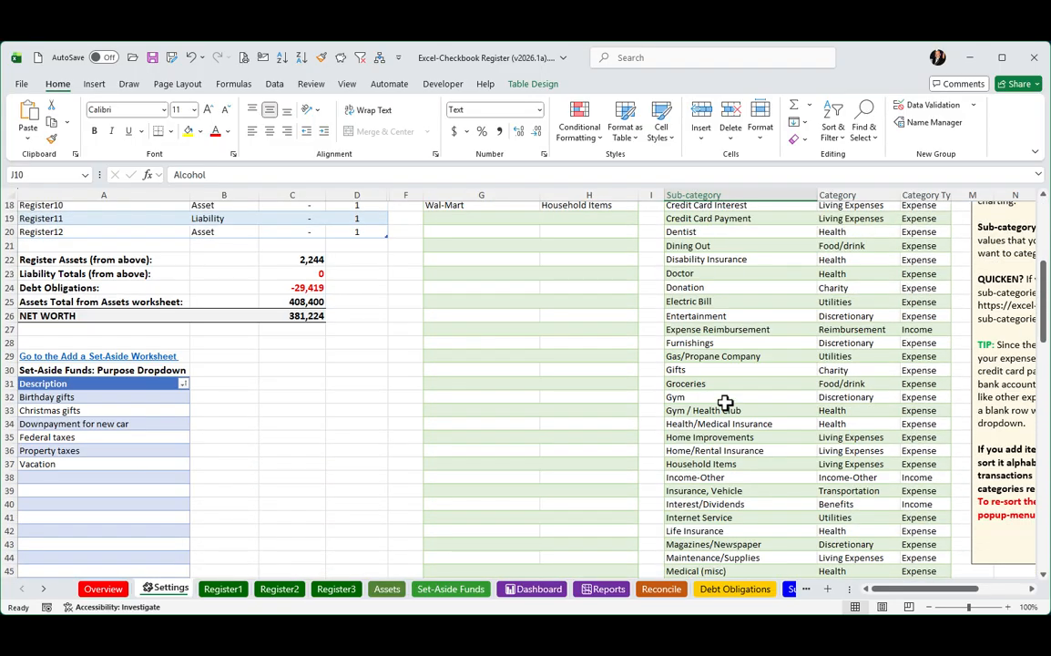
scroll(725, 403, "up", 4)
left_click_drag(892, 590, 930, 589)
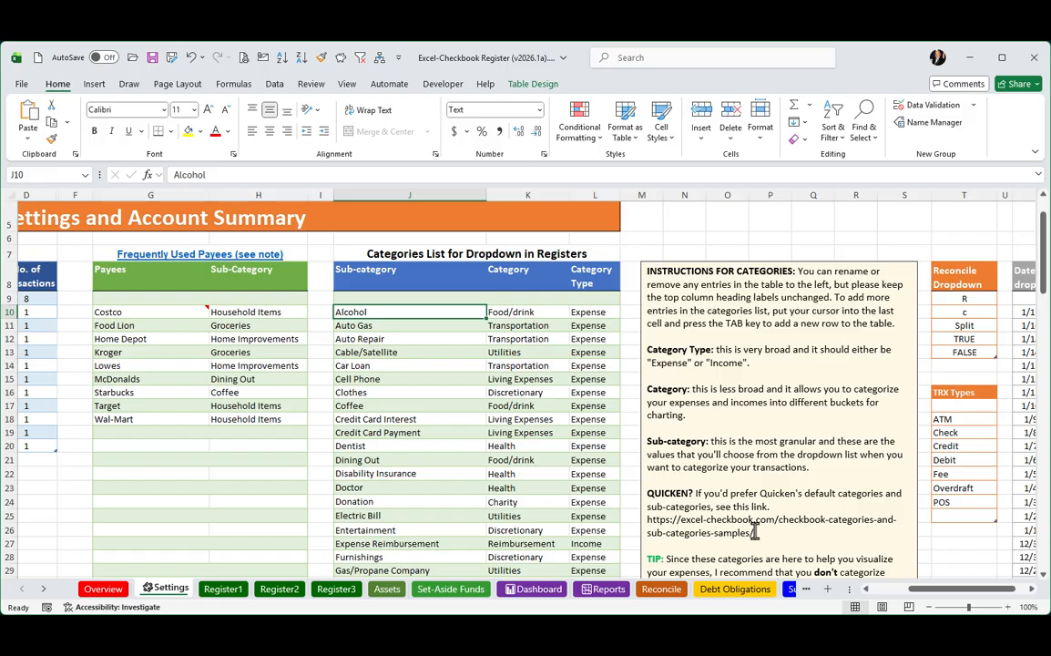
left_click_drag(933, 589, 872, 593)
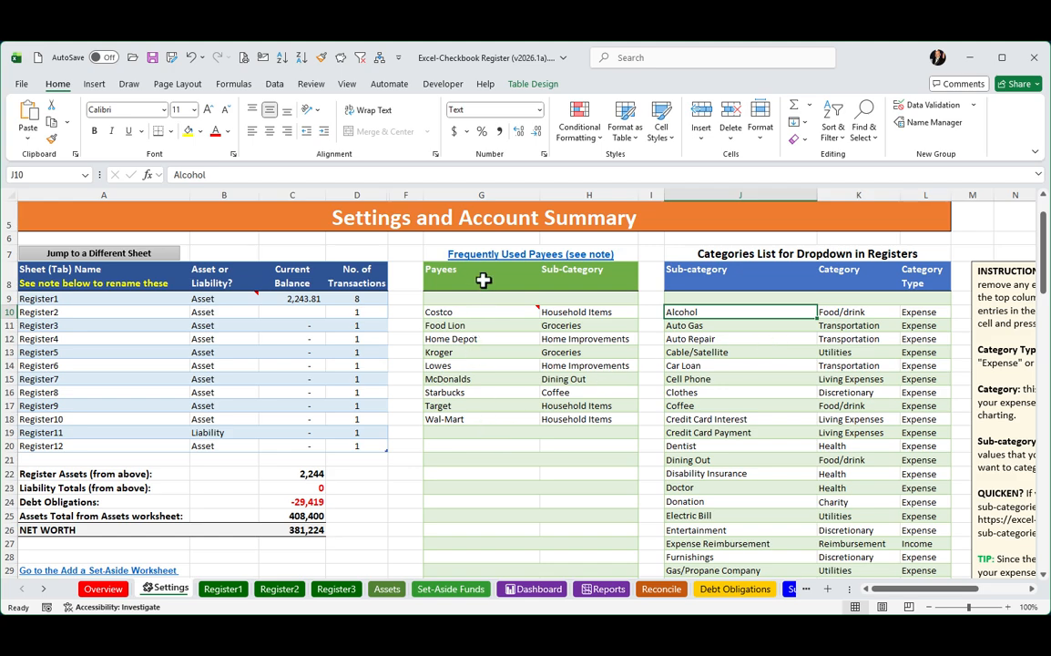
Add Publix with the sub-category Groceries to the frequently used payees in row 19 of the Settings sheet.
left_click(447, 431)
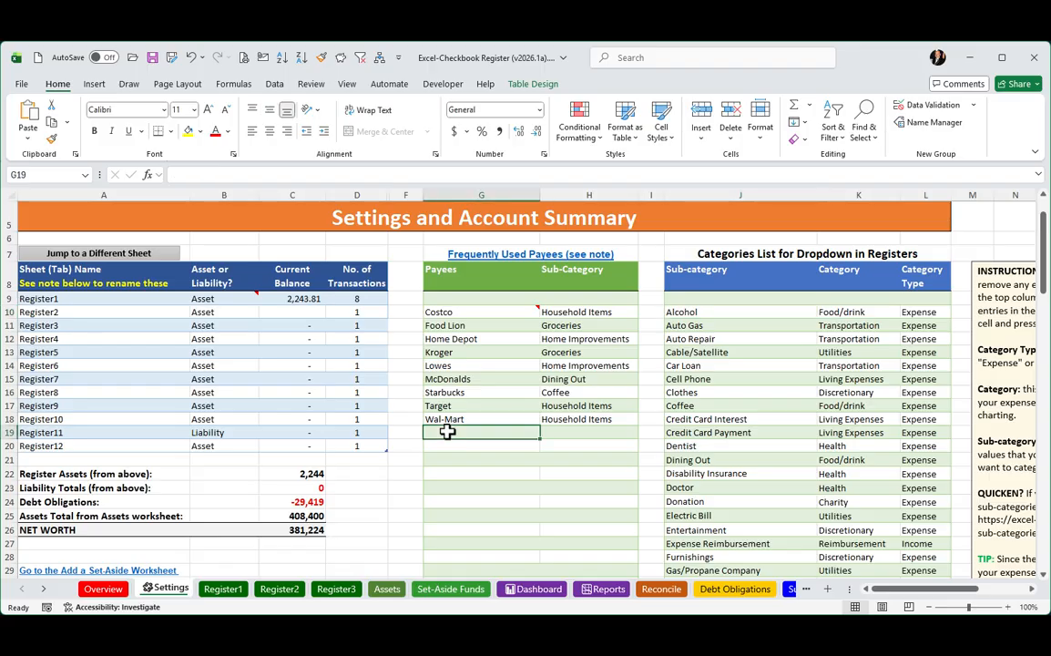
type("Publ")
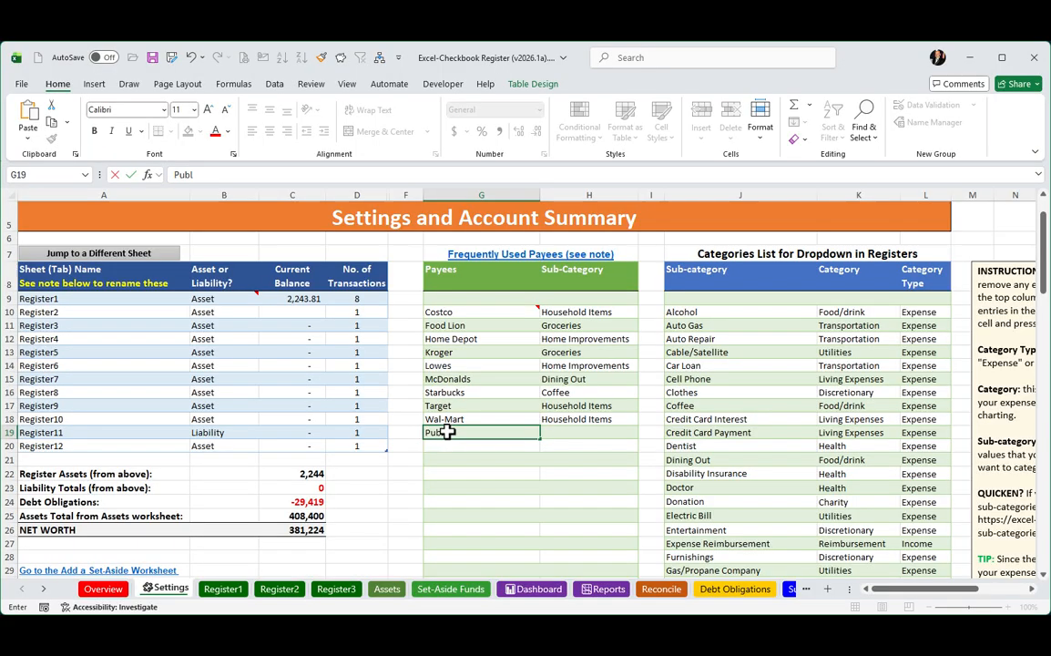
type("ix")
left_click(607, 432)
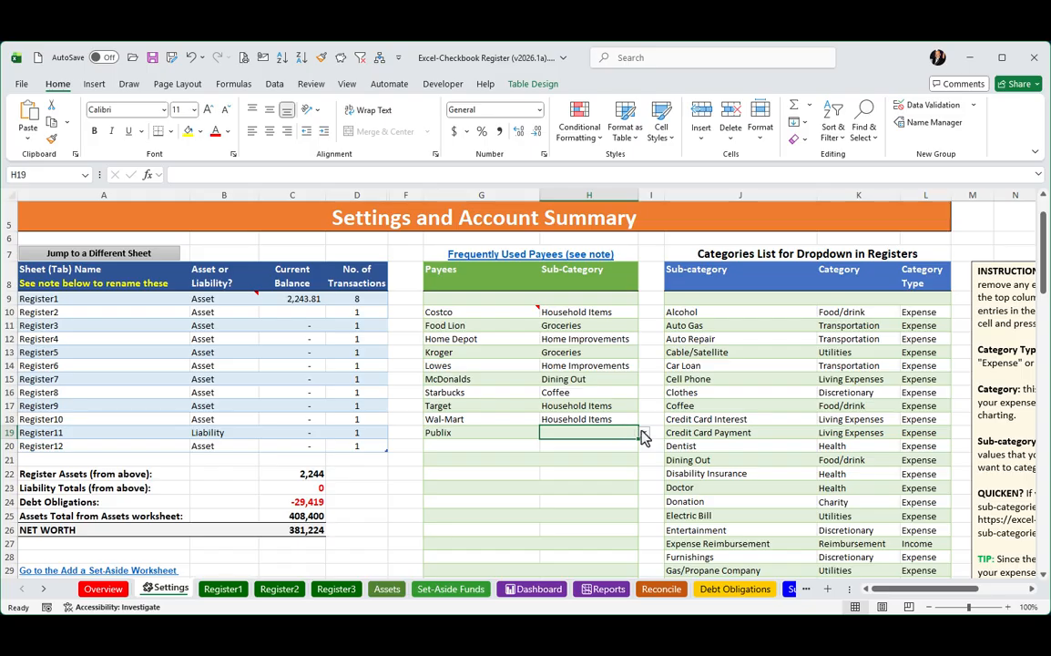
left_click(643, 435)
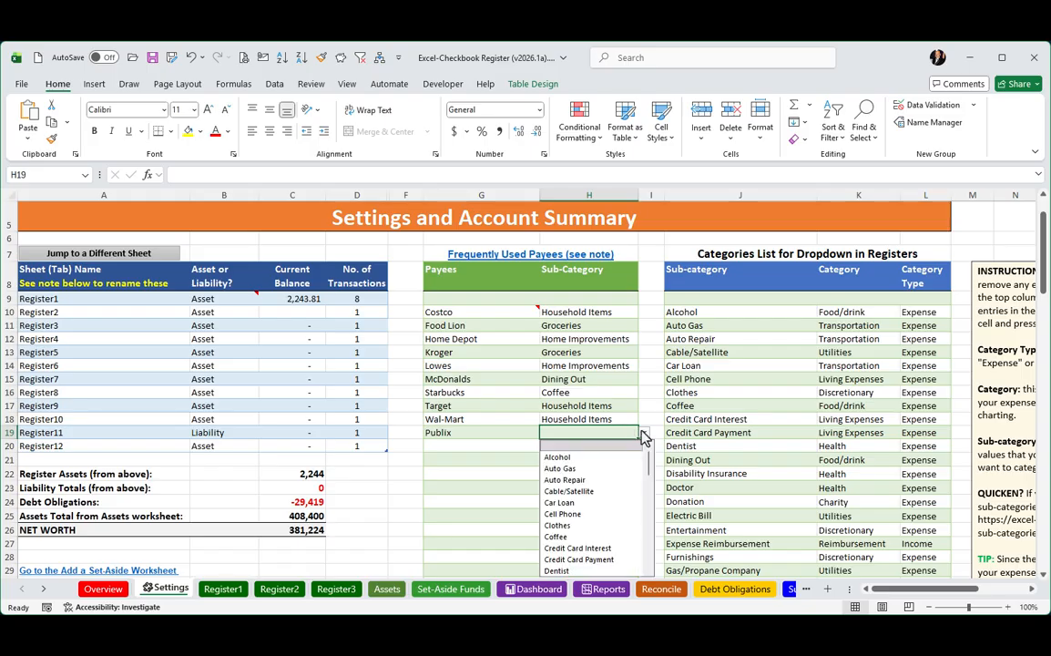
scroll(601, 481, "down", 5)
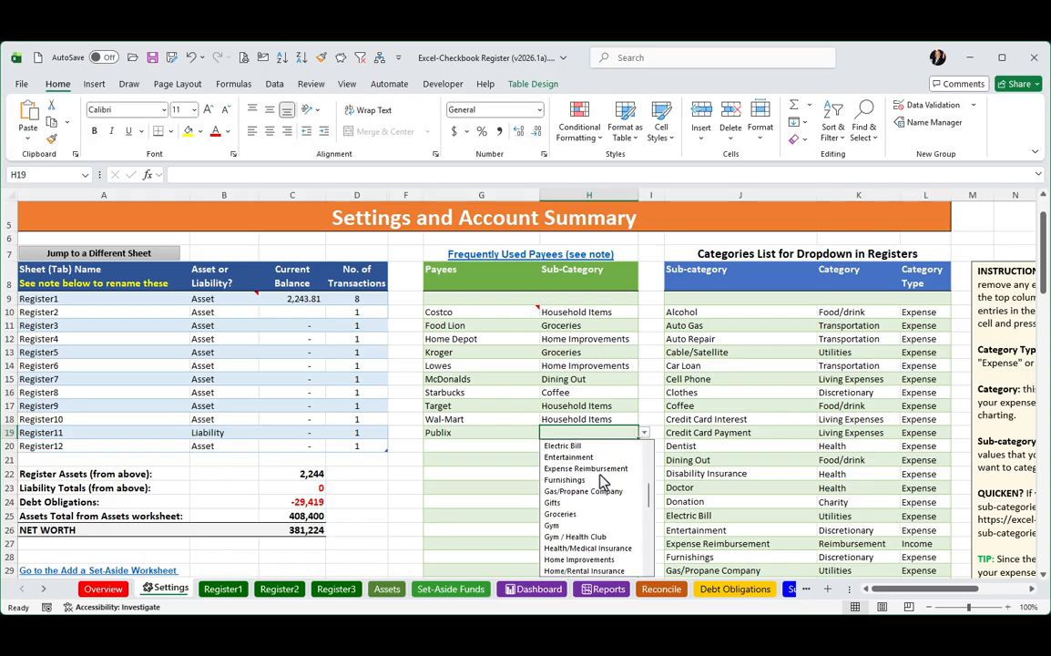
left_click(574, 513)
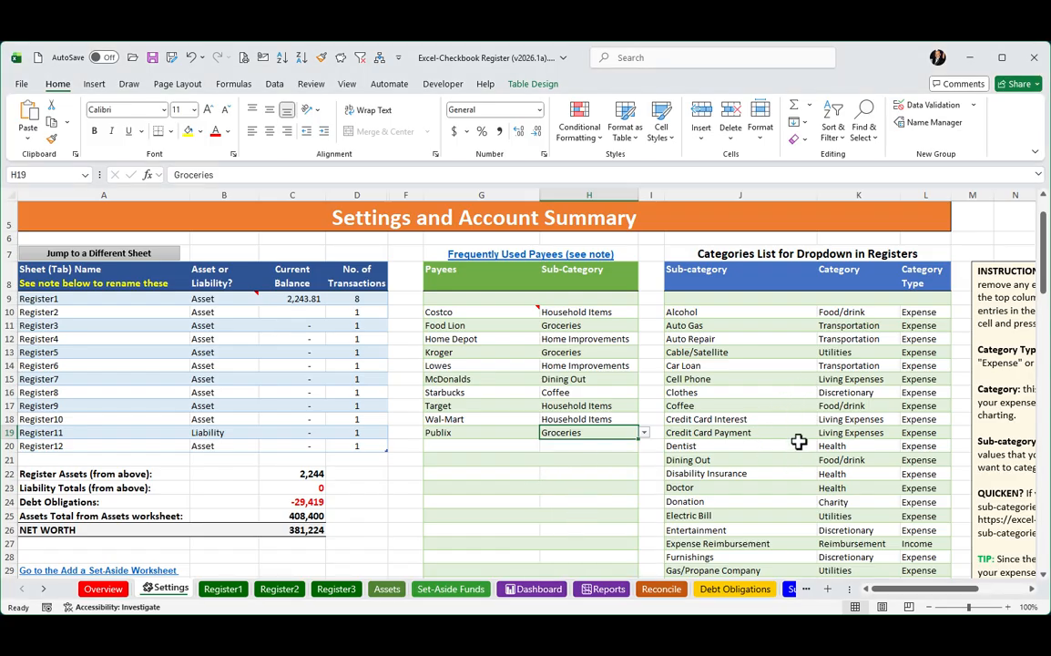
left_click(456, 446)
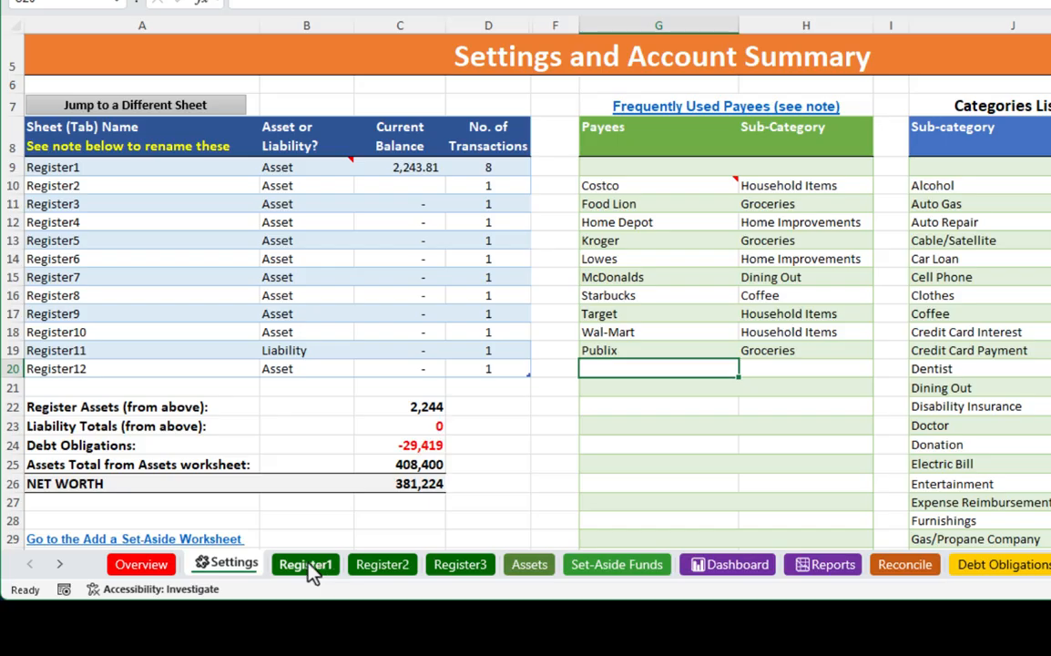
Rename the Register1 sheet as Main Checking and check its name in the Settings sheet's account summary.
right_click(309, 567)
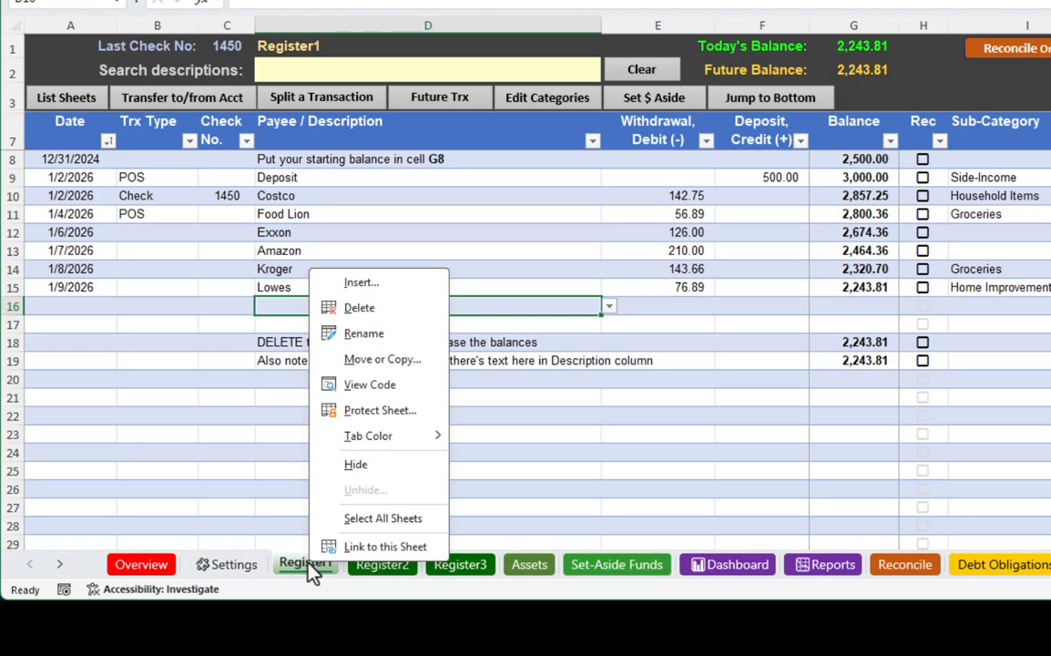
left_click(381, 337)
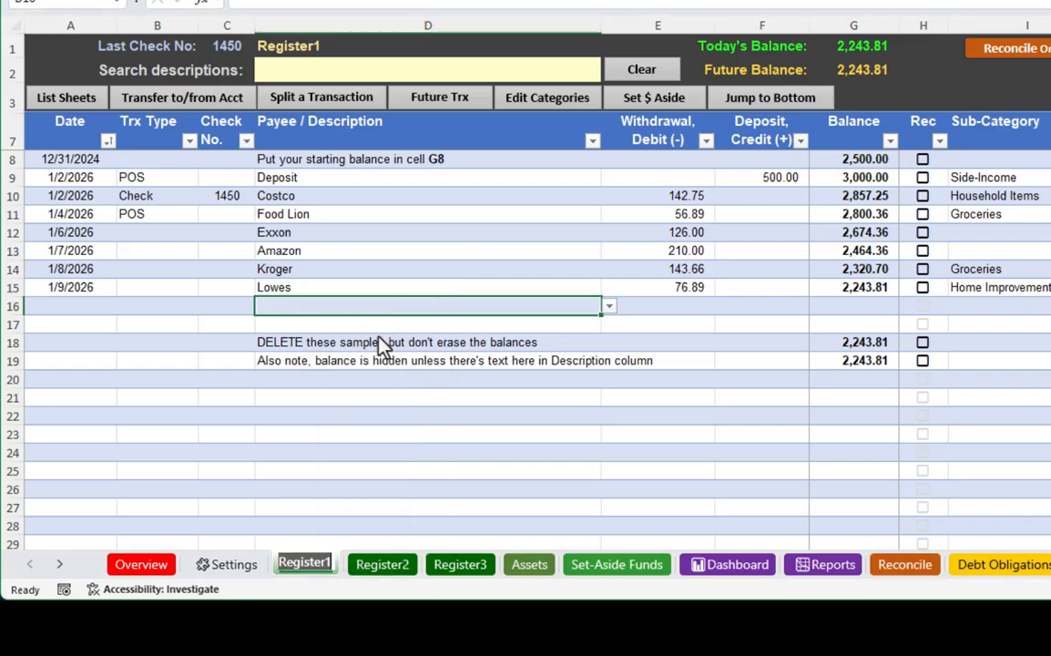
type("Main Che")
type("cking")
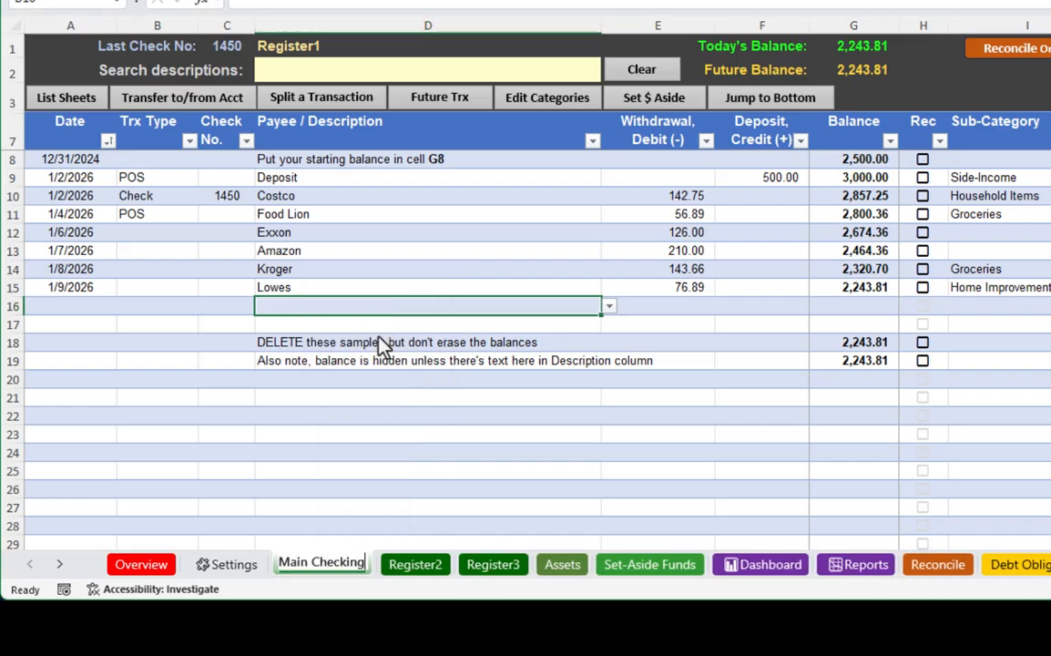
key("Return")
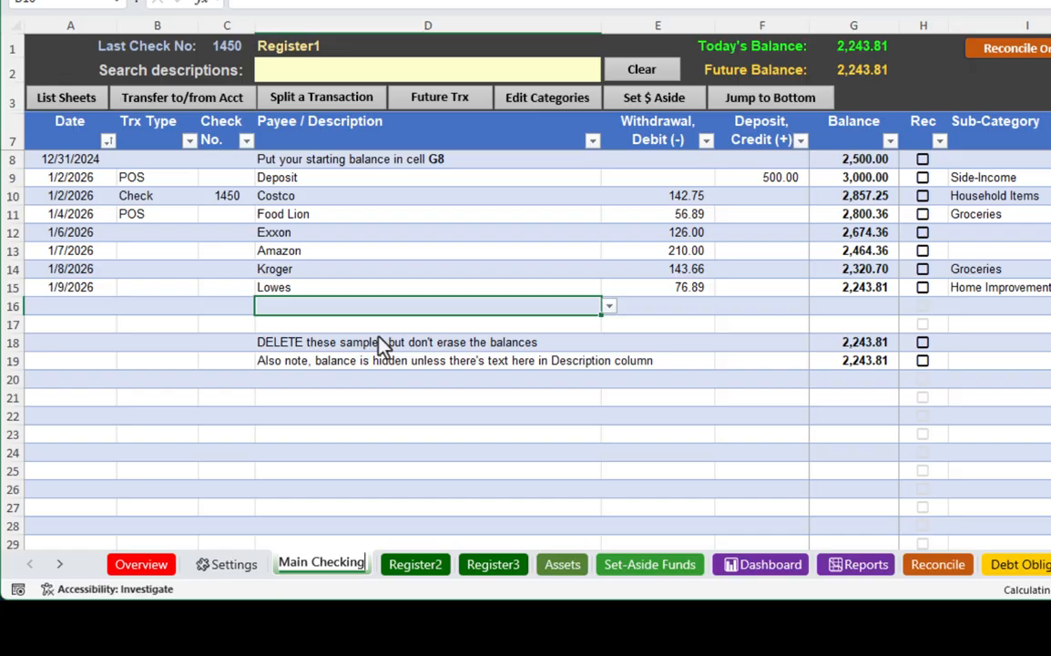
left_click(224, 565)
scroll(220, 391, "up", 2)
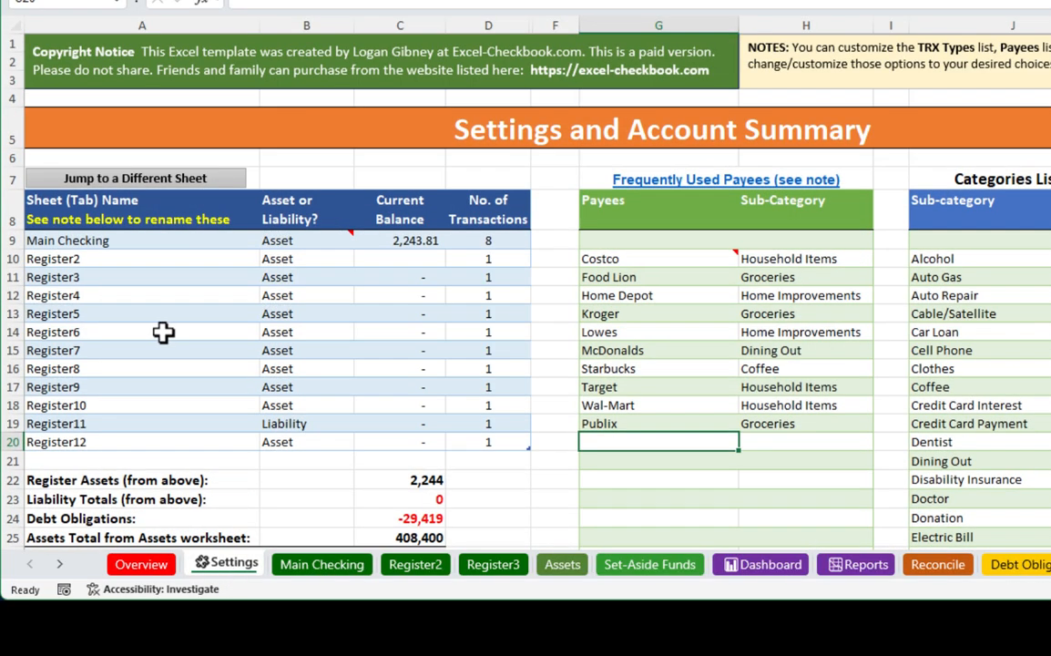
left_click(141, 242)
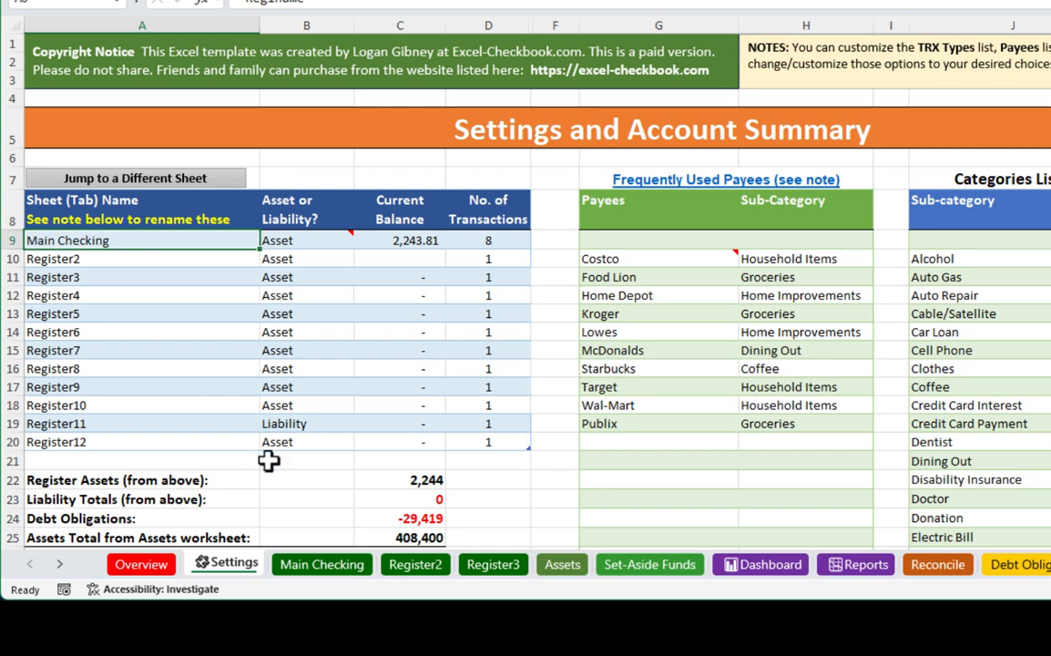
Rename the Register3 sheet as Discover Card.
right_click(492, 568)
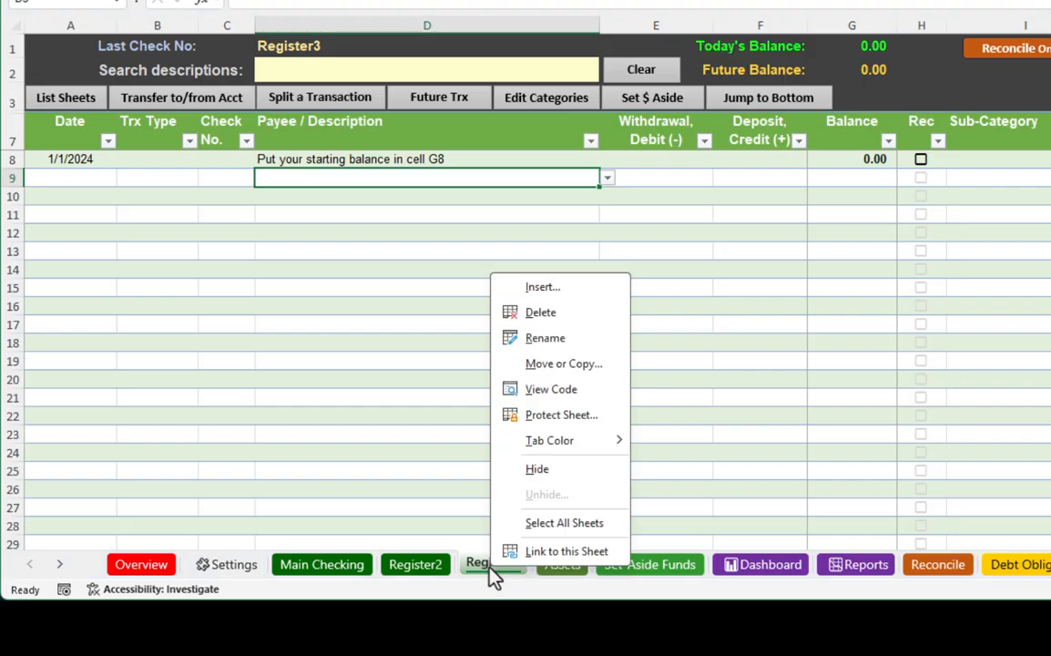
left_click(545, 337)
type("Disco")
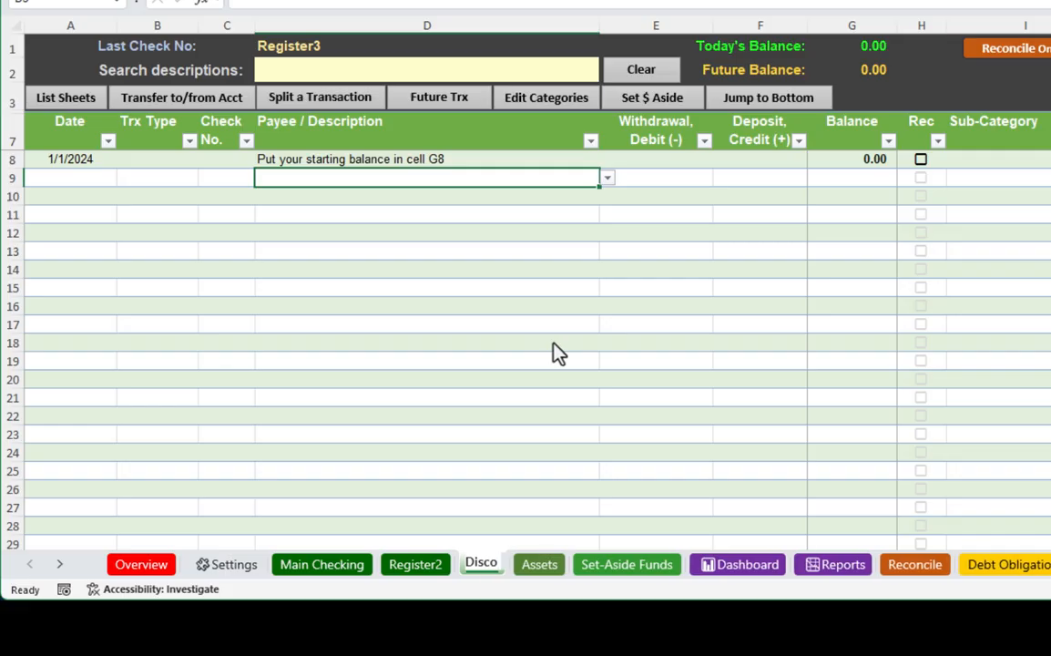
type("ver Card")
key("Return")
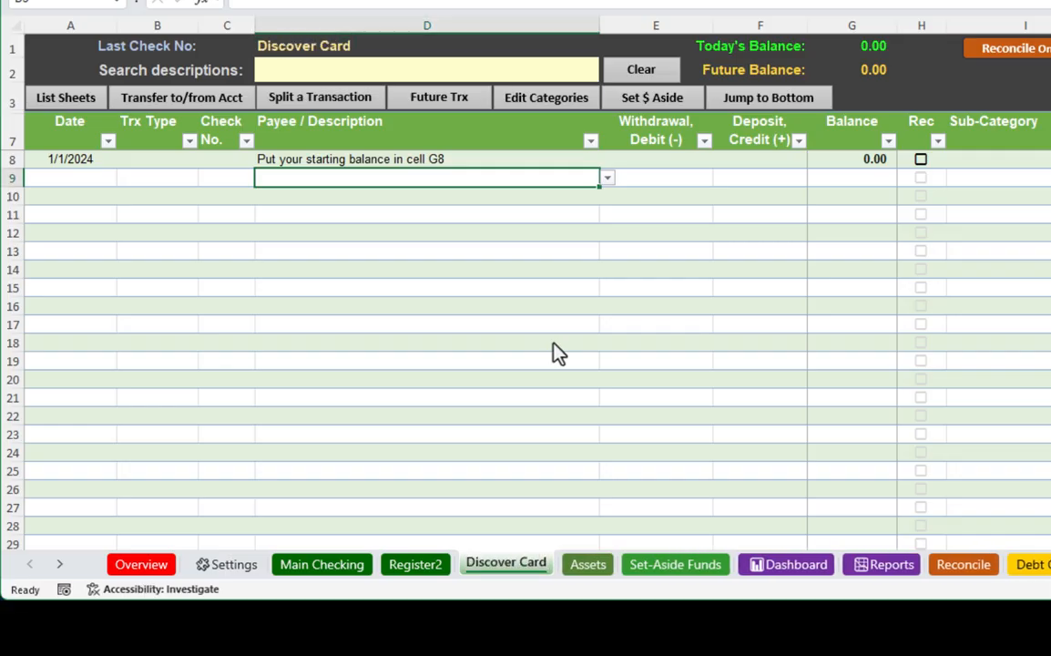
Classify the Discover Card account as a Liability in the Settings sheet's account summary.
left_click(230, 565)
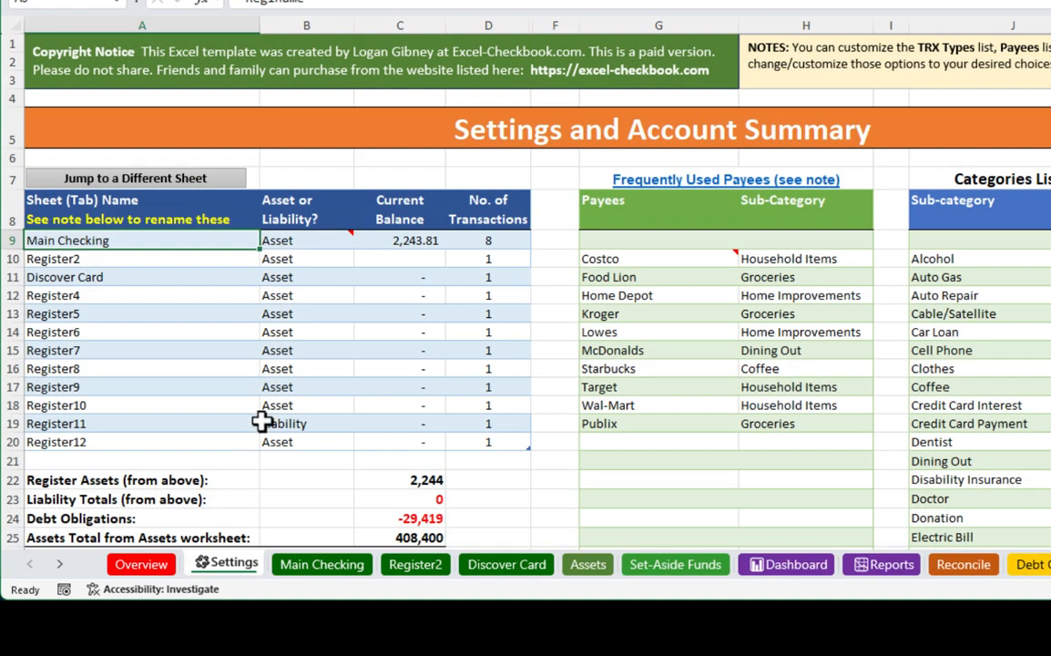
left_click(303, 279)
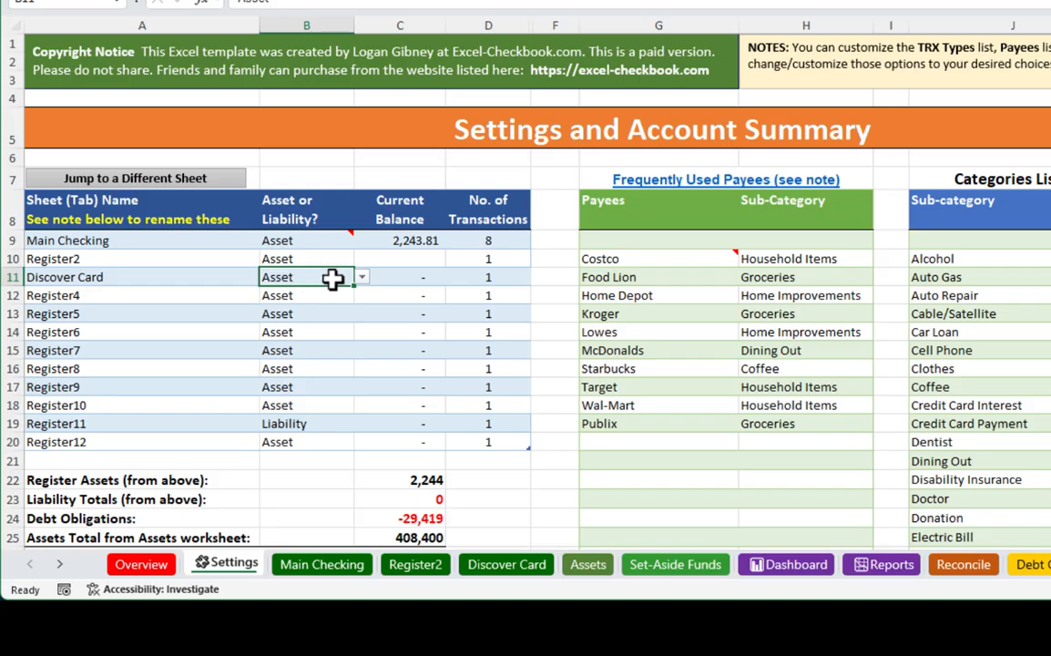
left_click(360, 277)
left_click(305, 312)
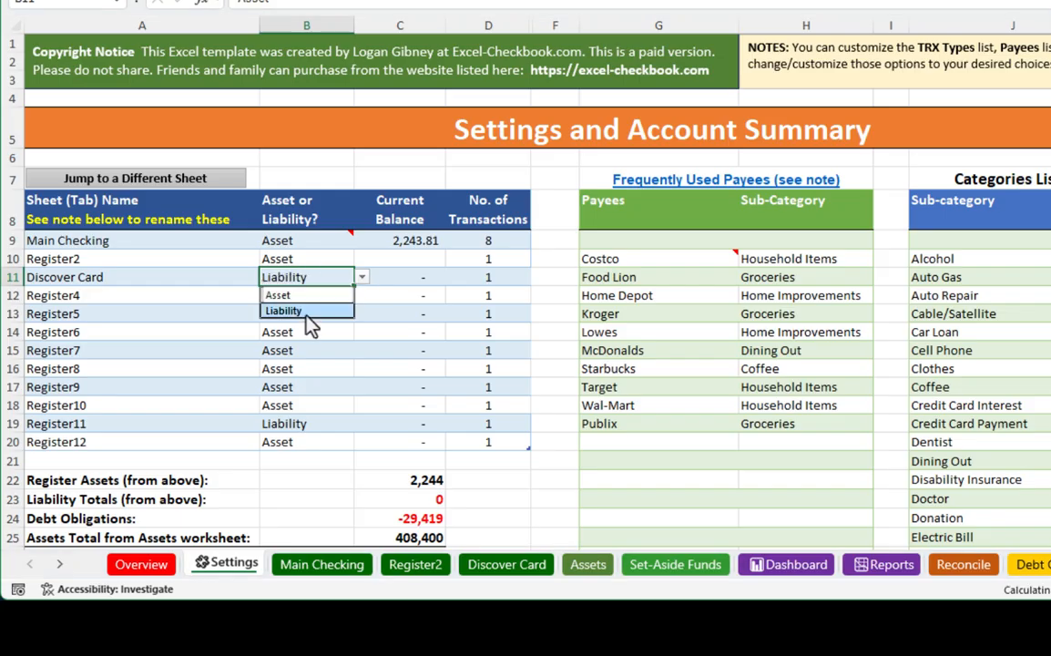
Clear the sample transactions from A9:F19 of the Main Checking register, leaving the Balance column's formulas in place.
left_click(197, 277)
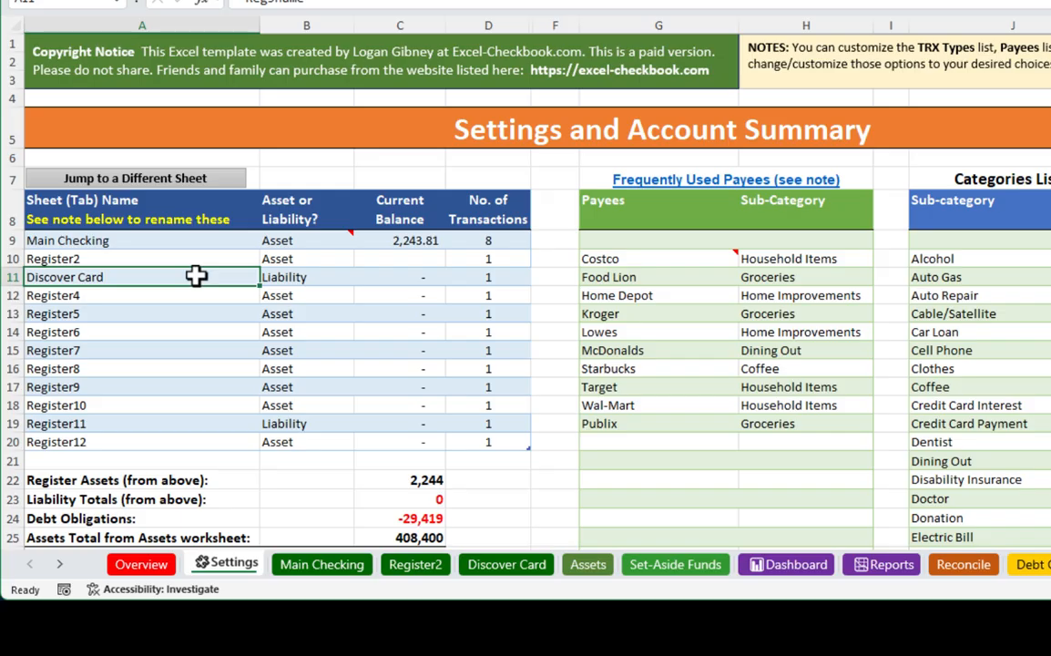
left_click(324, 566)
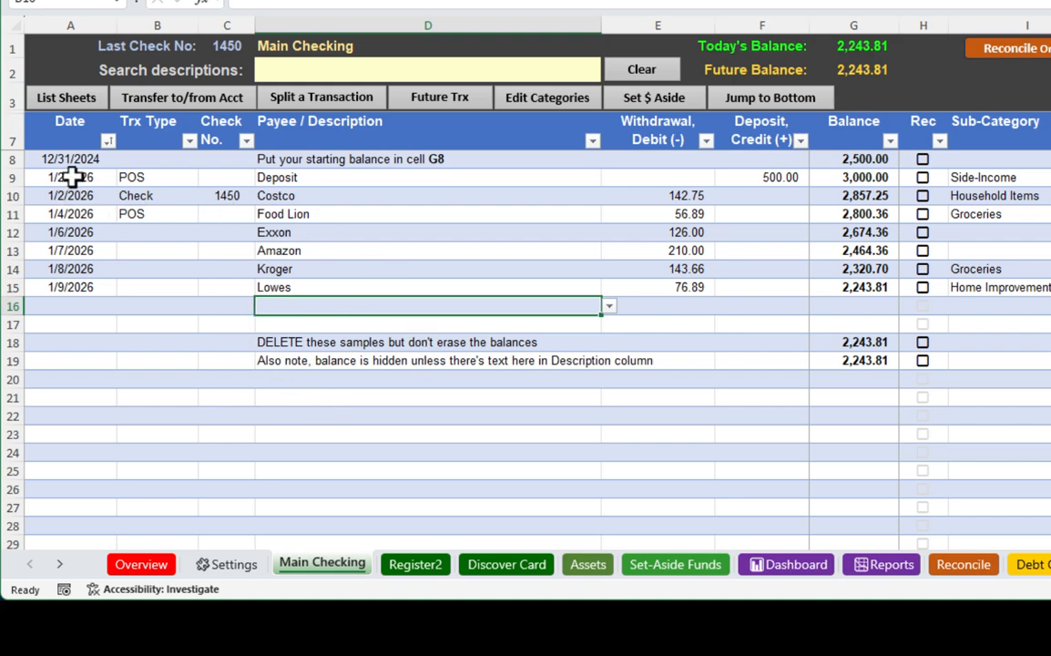
left_click_drag(73, 177, 747, 358)
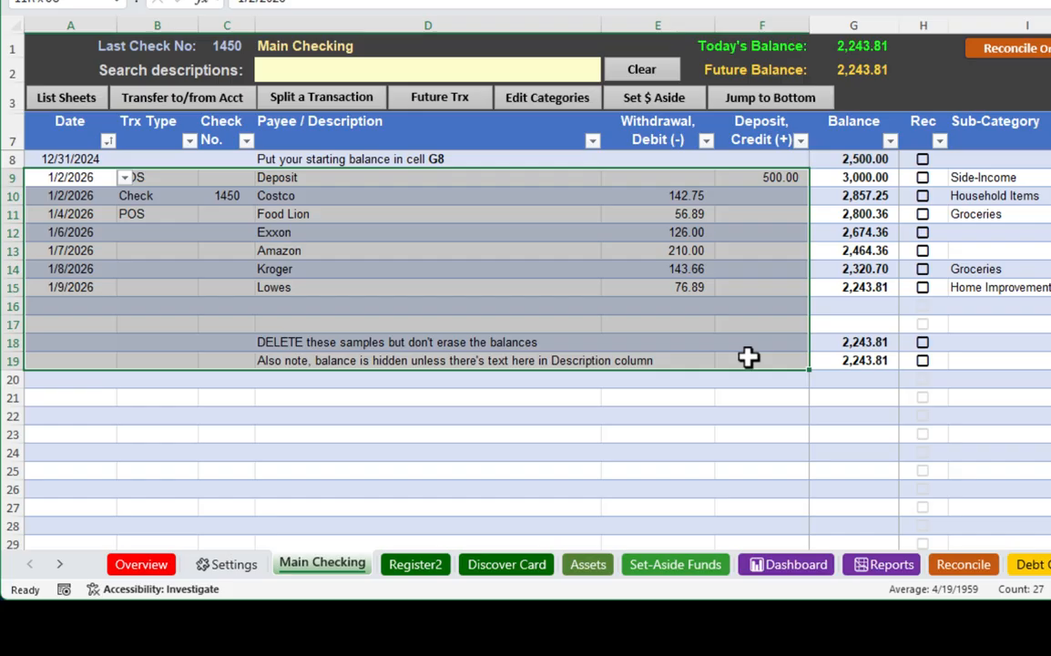
left_click_drag(748, 358, 748, 358)
key("Delete")
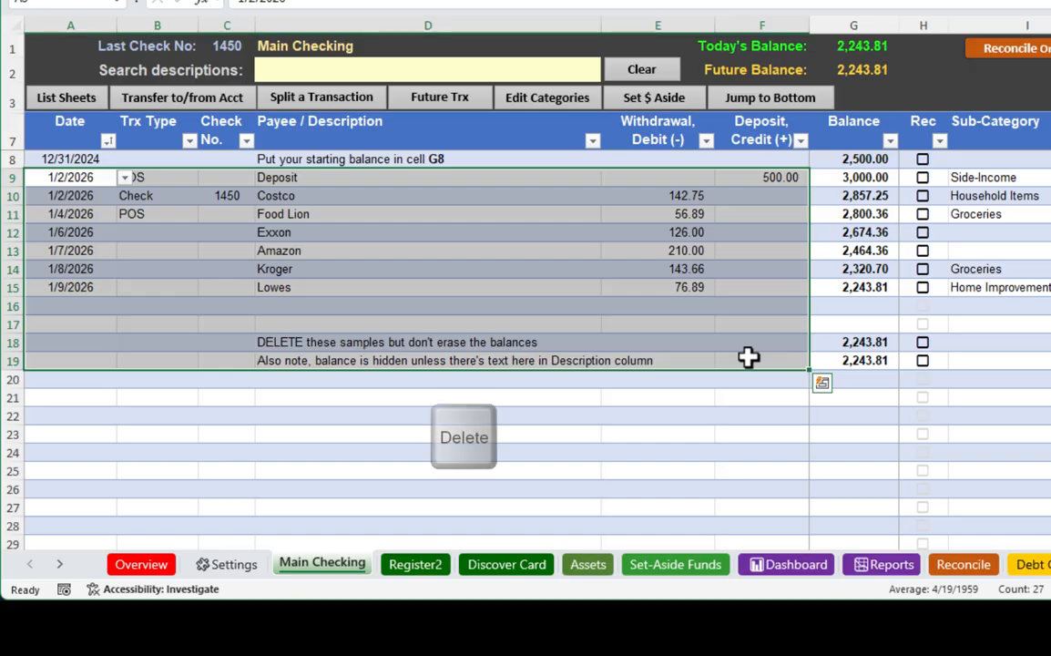
right_click(402, 267)
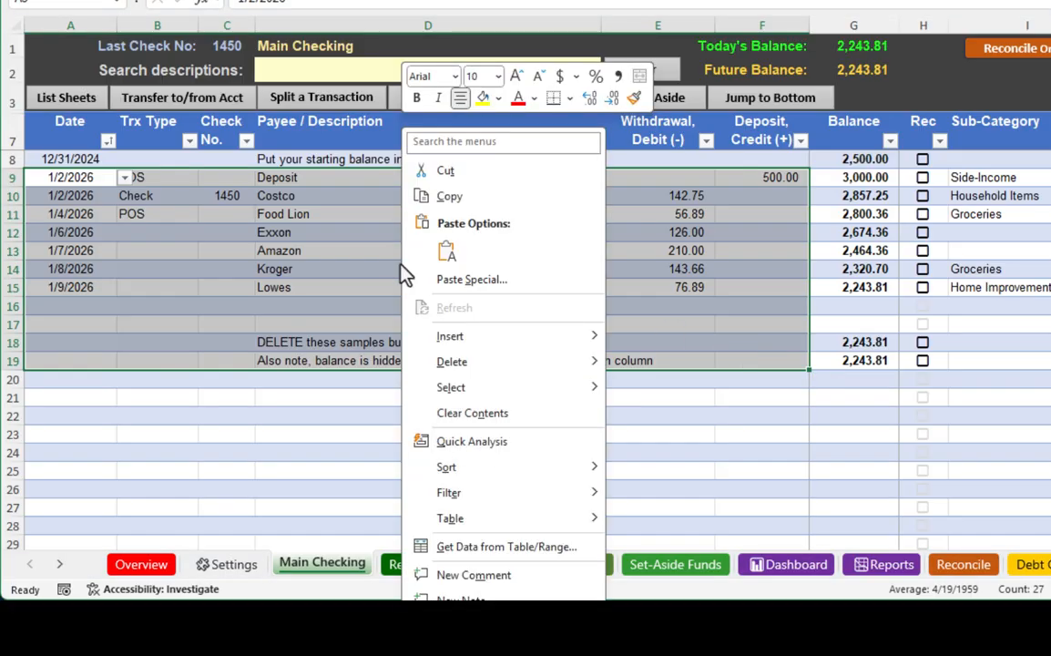
left_click(451, 413)
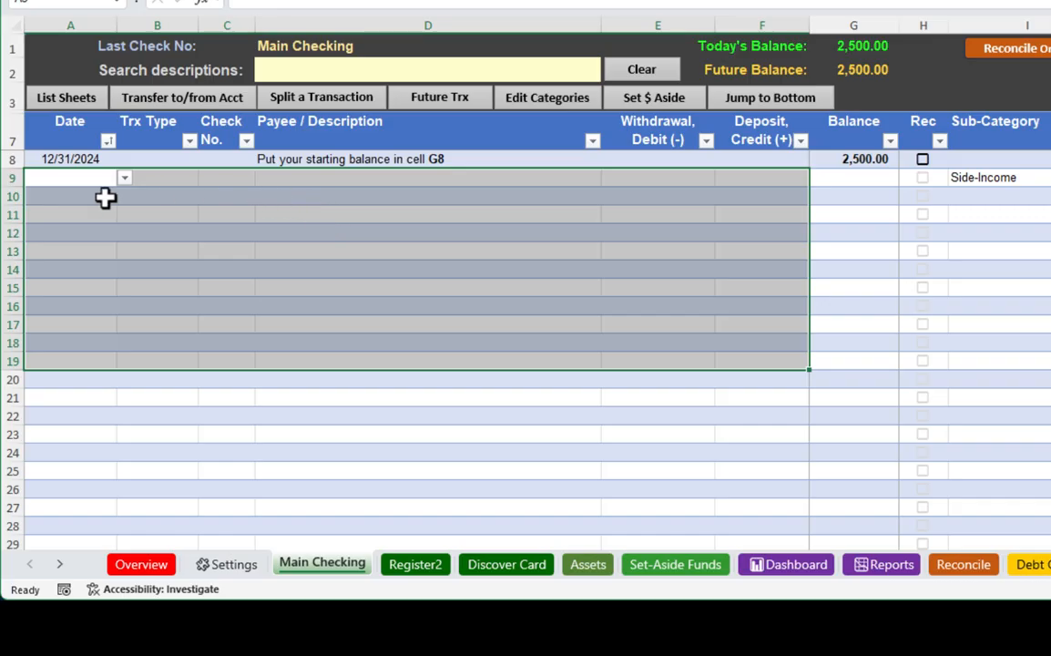
left_click(53, 181)
left_click(363, 173)
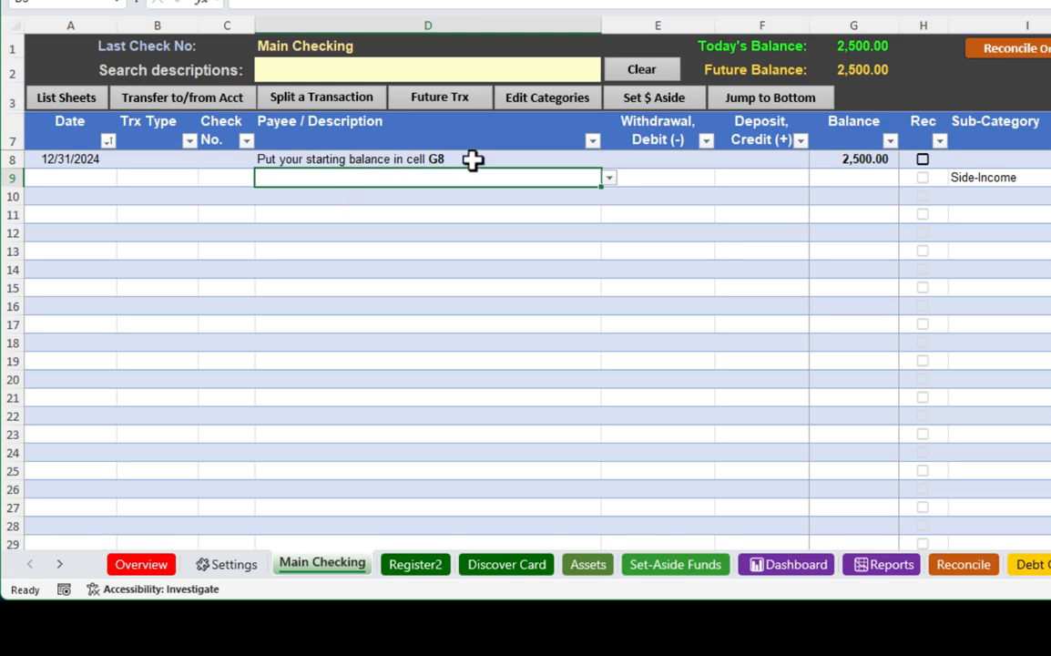
Inspect the Balance formulas beneath G8, set the starting balance in G8 to 1240.50, and select the starting date in A8.
left_click(856, 158)
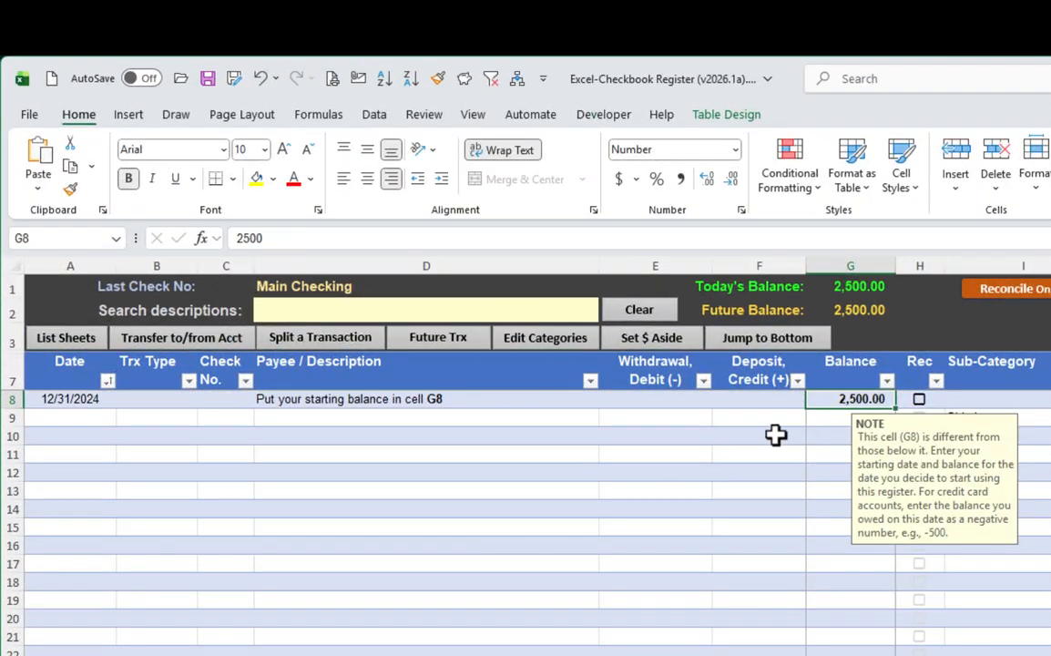
left_click(822, 420)
left_click(826, 439)
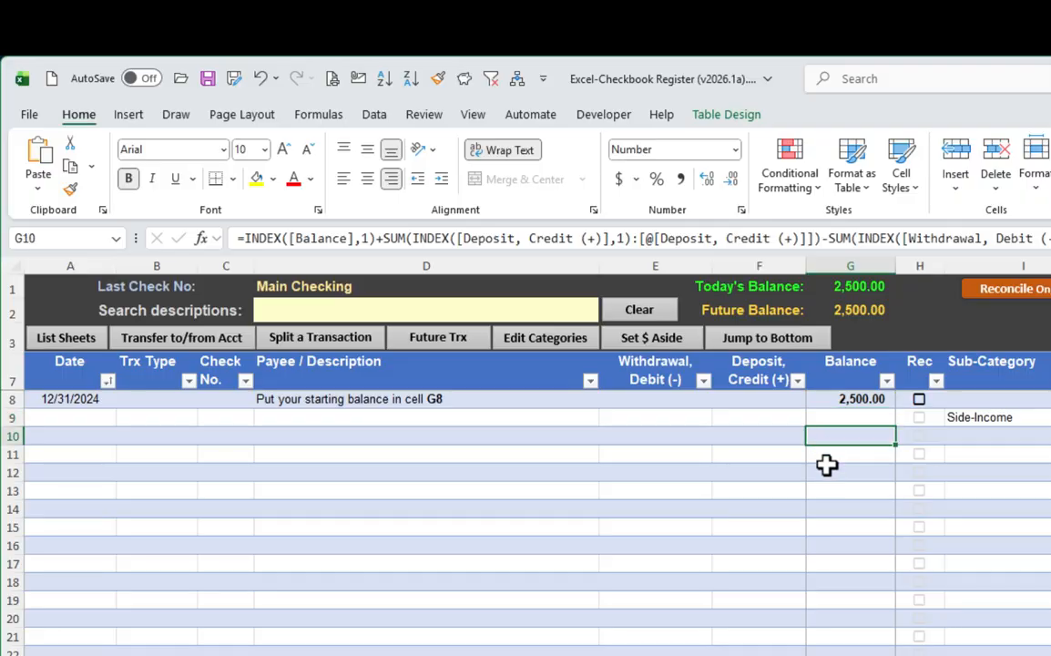
left_click(826, 456)
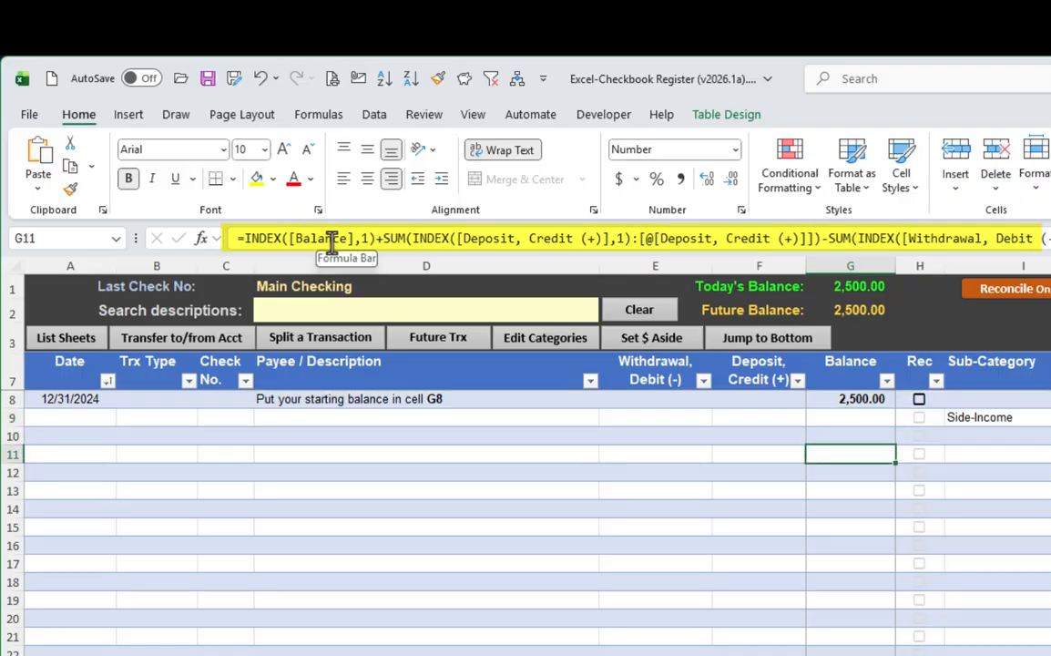
left_click(852, 395)
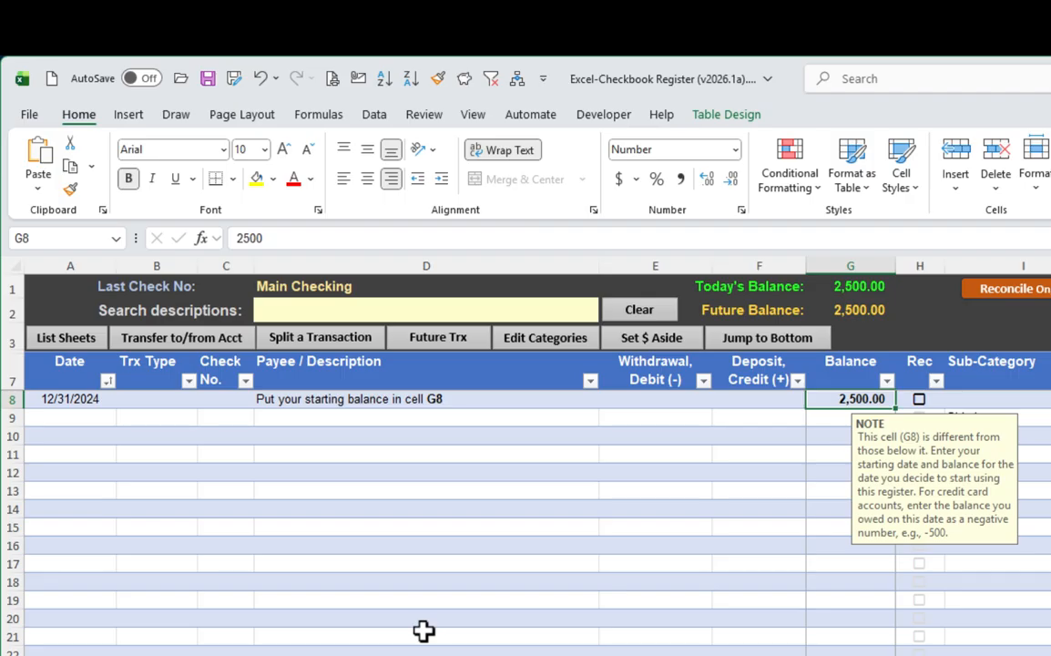
type("1240")
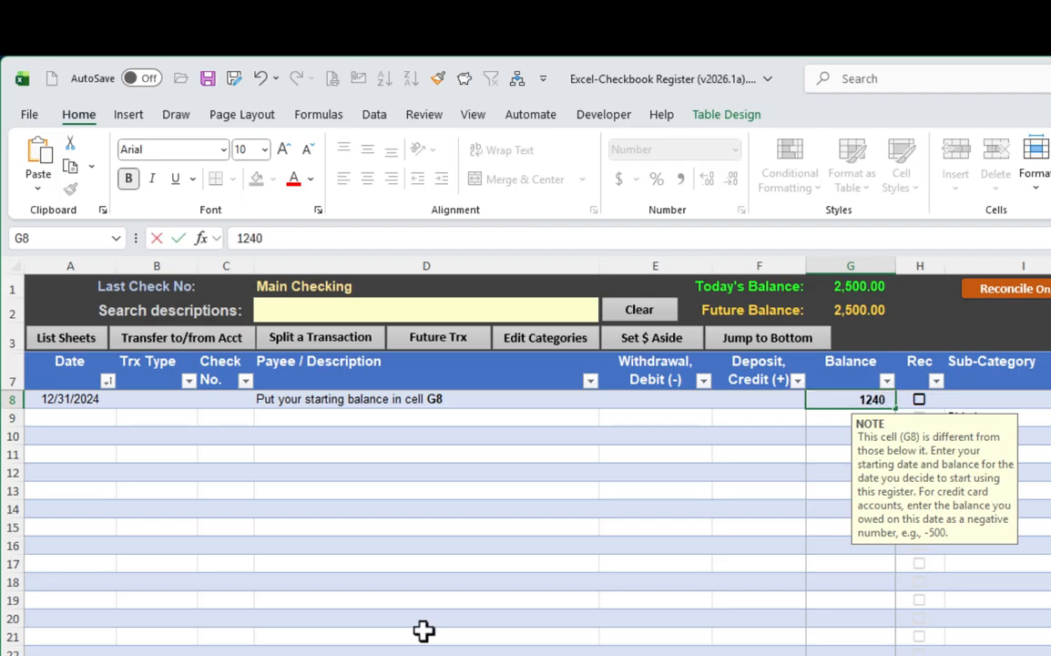
type(".50")
key("Return")
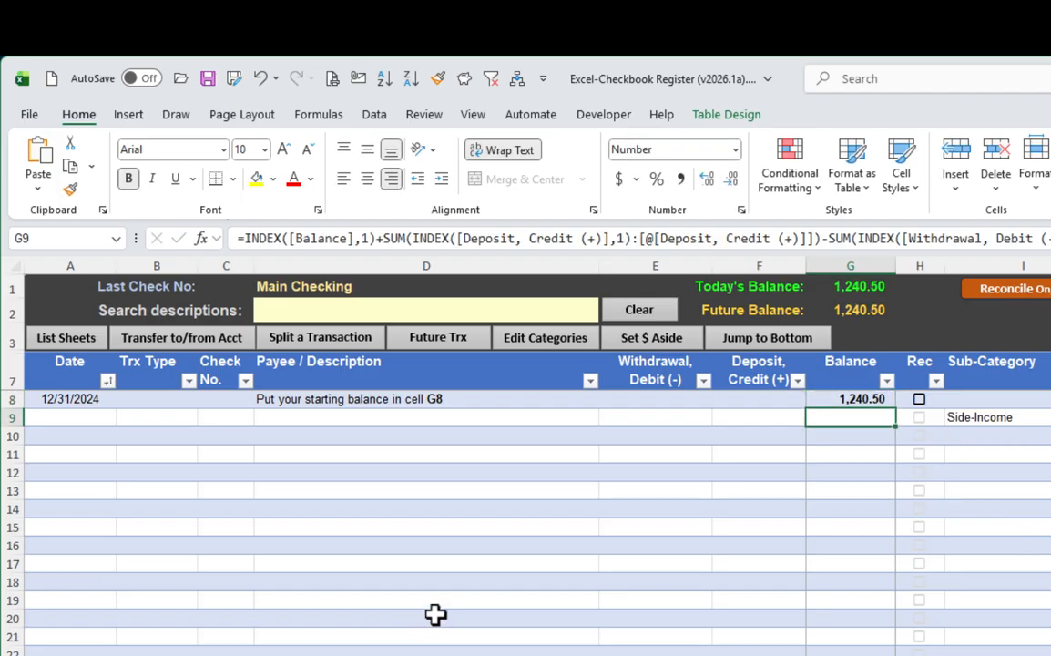
left_click(75, 398)
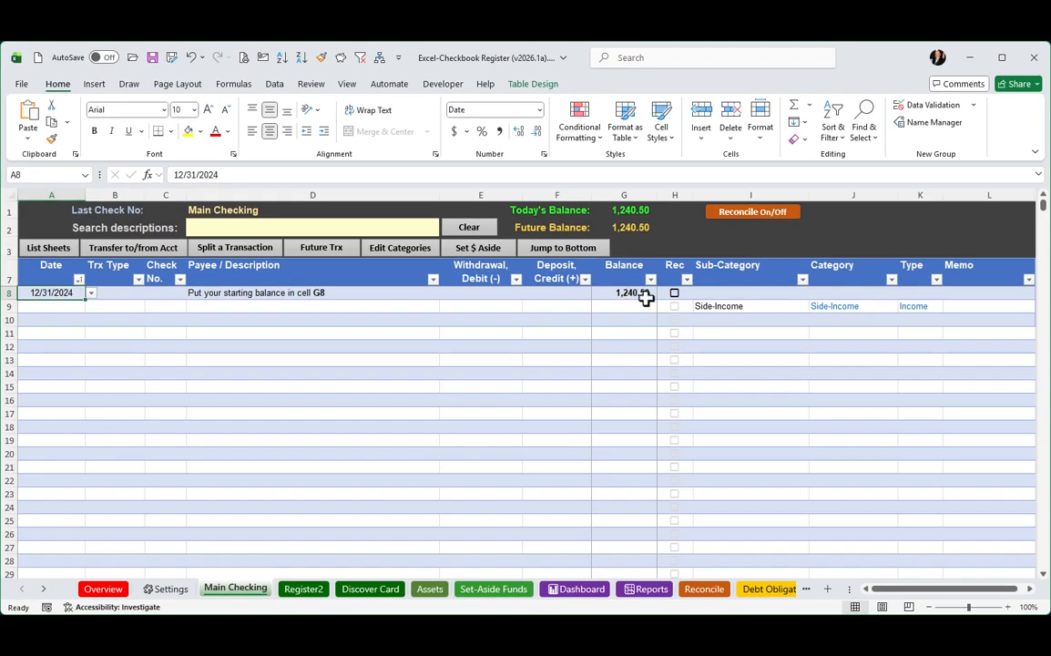
Clear the leftover Side-Income sub-category from I9 and inspect the Category and Type formula cells in row 9.
left_click(749, 308)
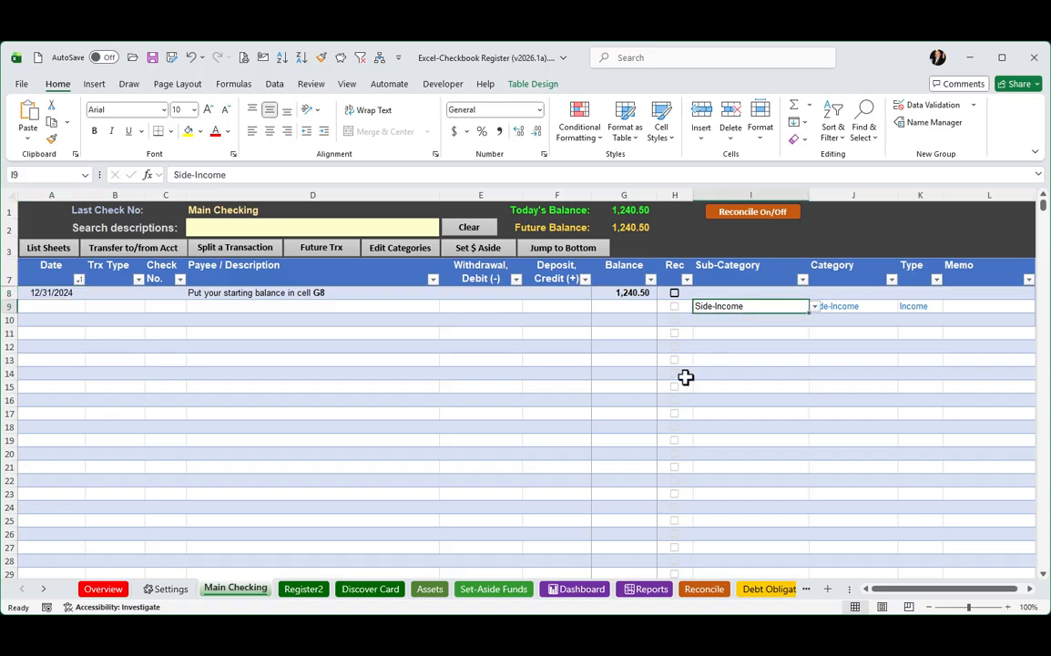
key("Delete")
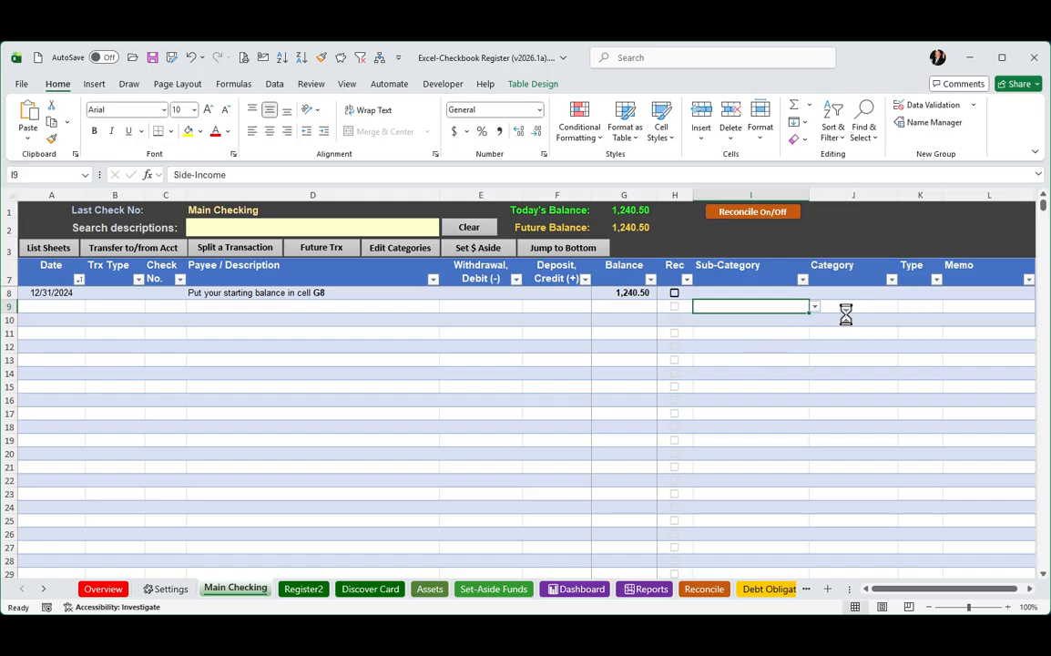
left_click(859, 309)
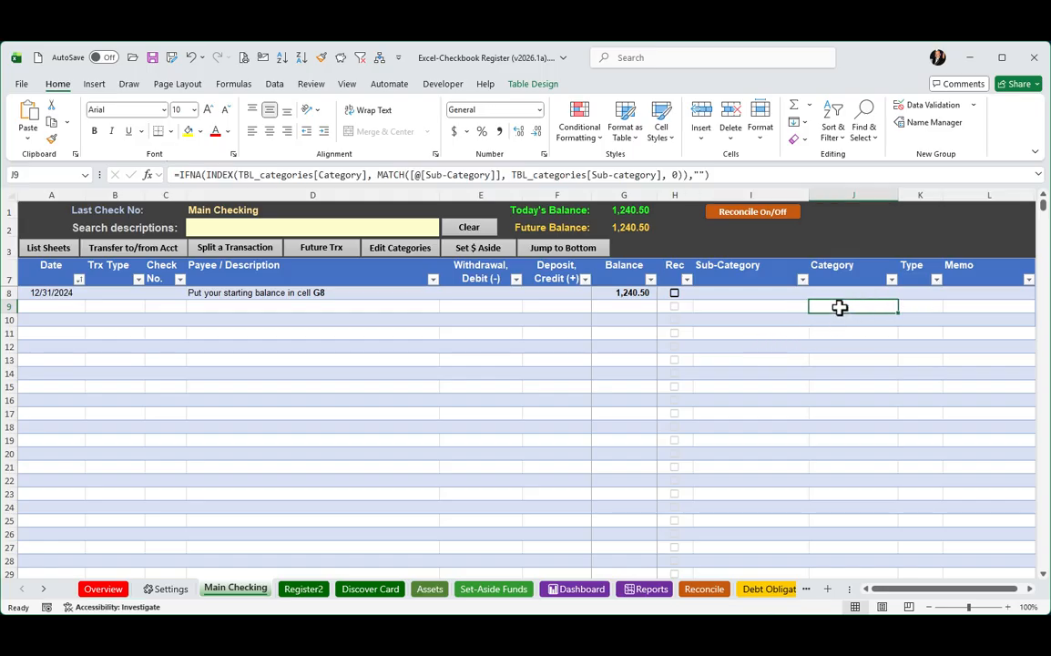
left_click(914, 307)
left_click(865, 308)
left_click(725, 306)
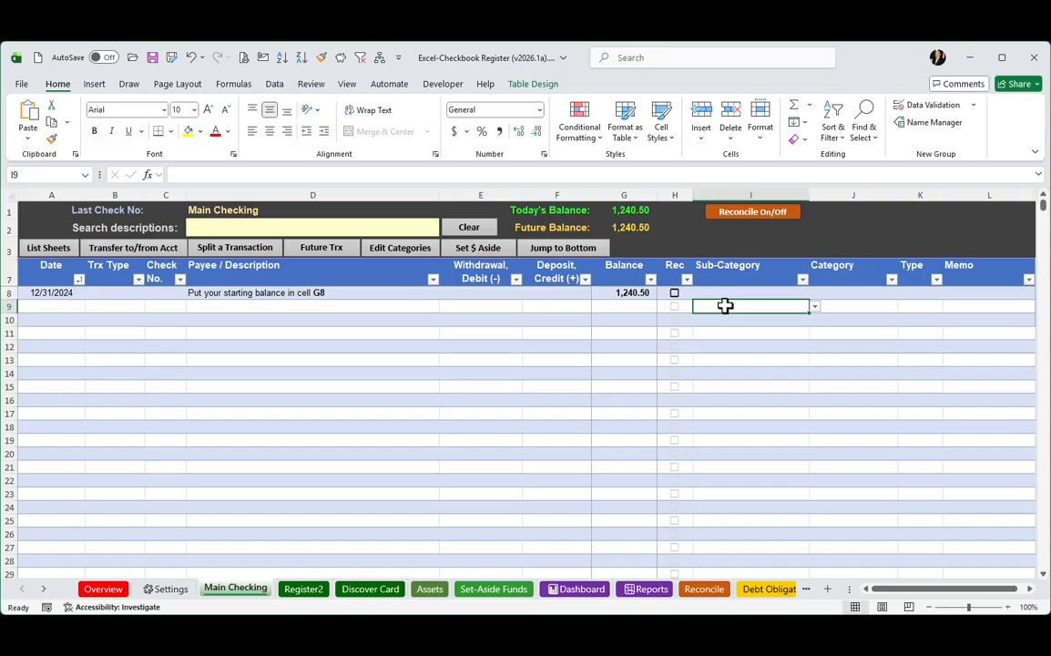